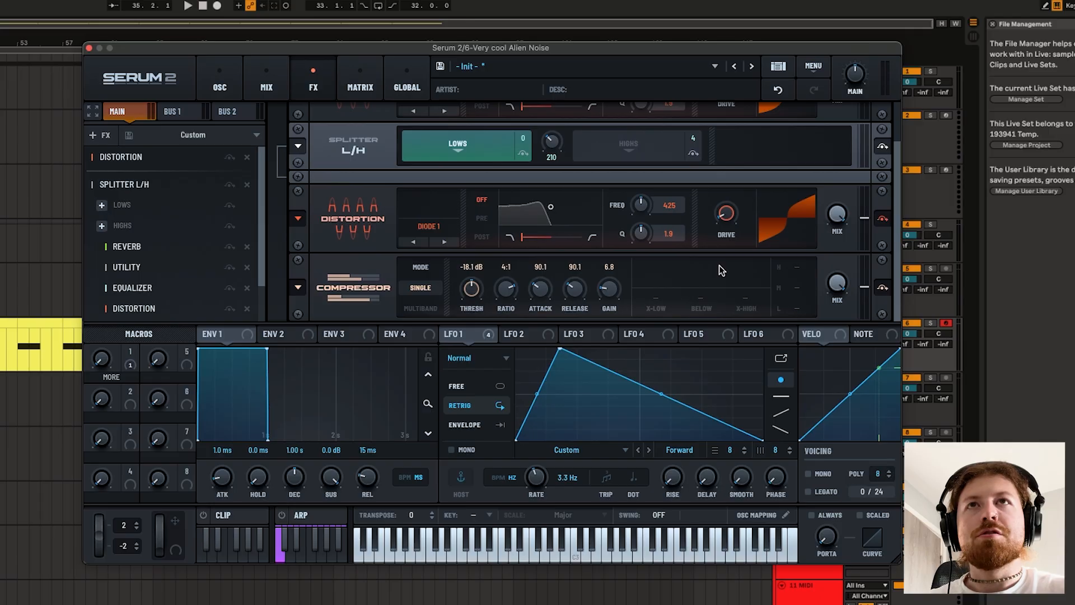
- Review the effects chain, including the devices in the L/H splitter's highs band, and return to the oscillator view
scroll(720, 277, "up", 2)
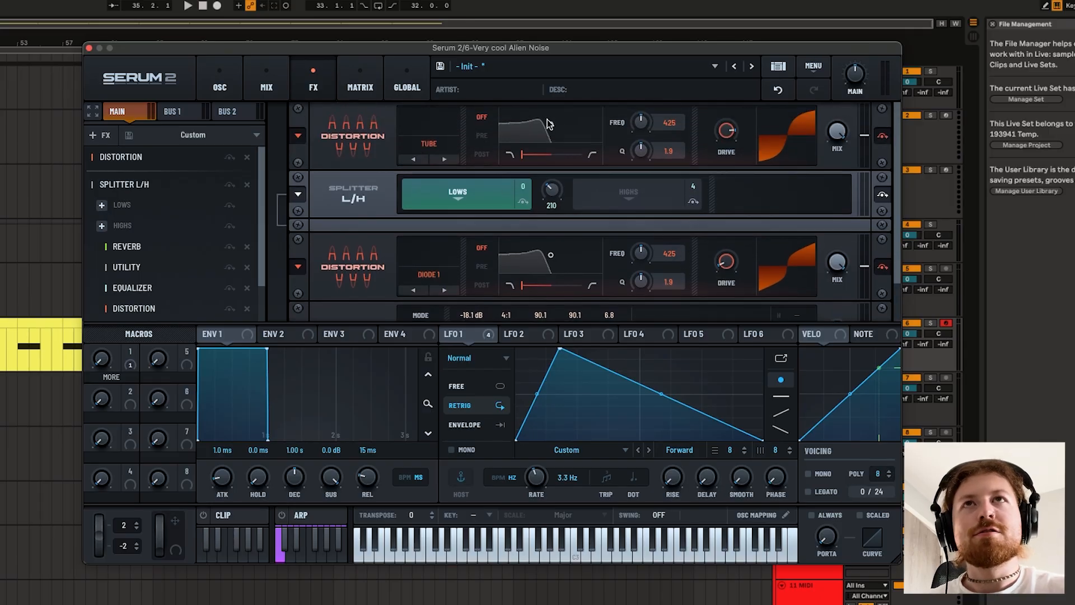
left_click(627, 195)
scroll(612, 238, "down", 2)
scroll(612, 238, "down", 3)
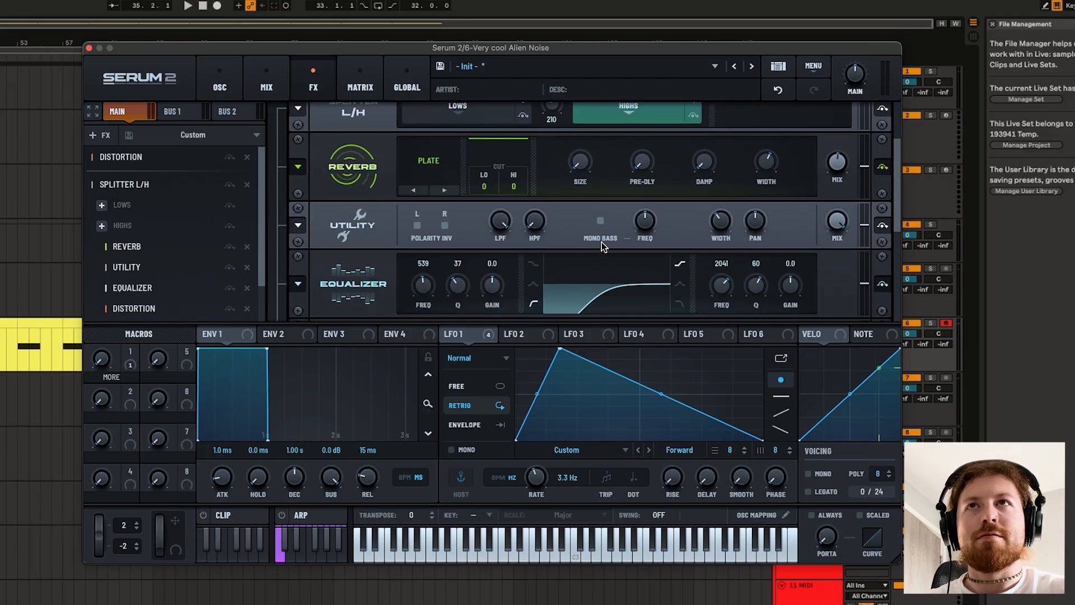
scroll(618, 247, "up", 4)
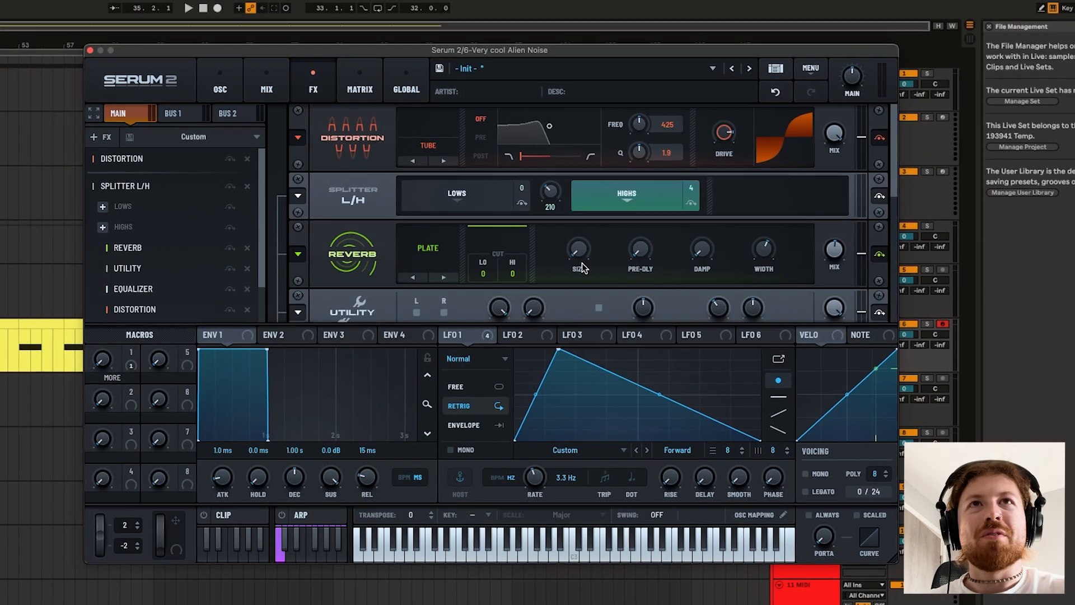
scroll(582, 263, "down", 3)
scroll(597, 281, "up", 3)
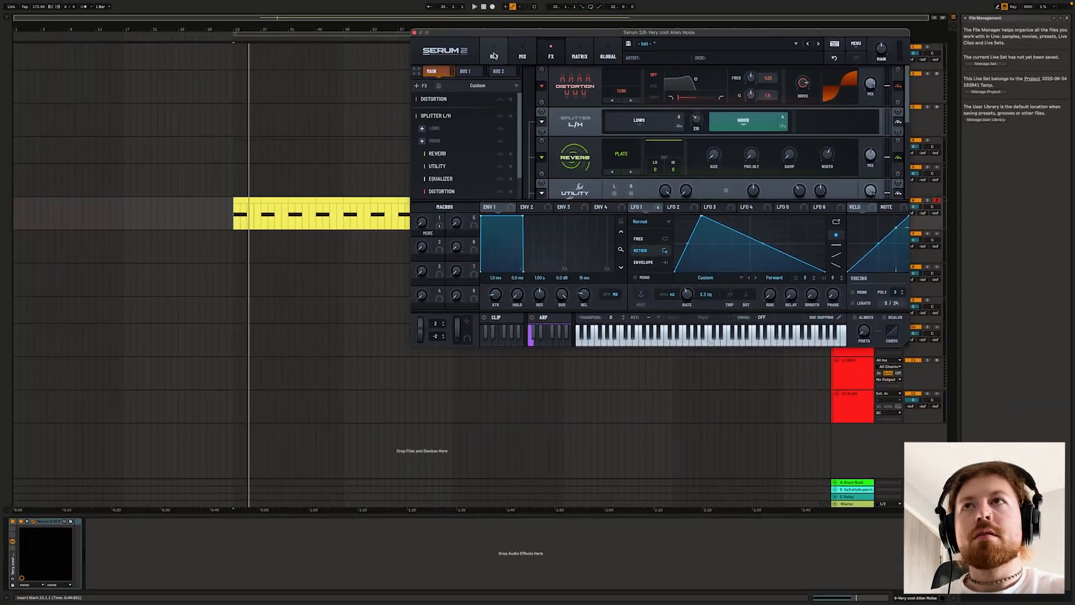
left_click(220, 84)
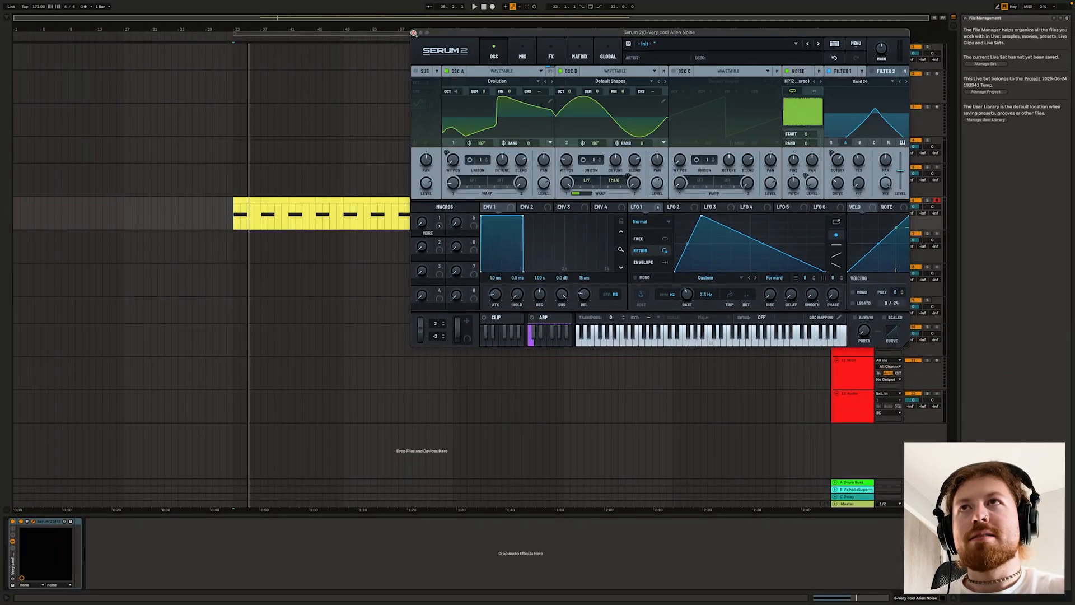
- Close the synth window and add the Expression Control MIDI effect before Serum 2 on the alien noise track
left_click(413, 32)
left_click(8, 17)
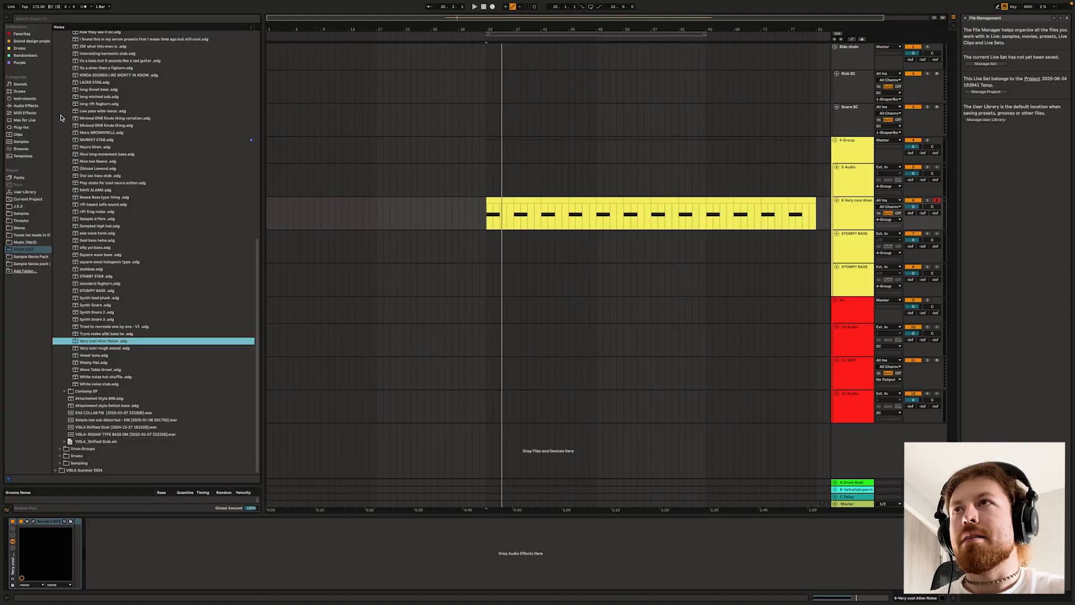
left_click(34, 113)
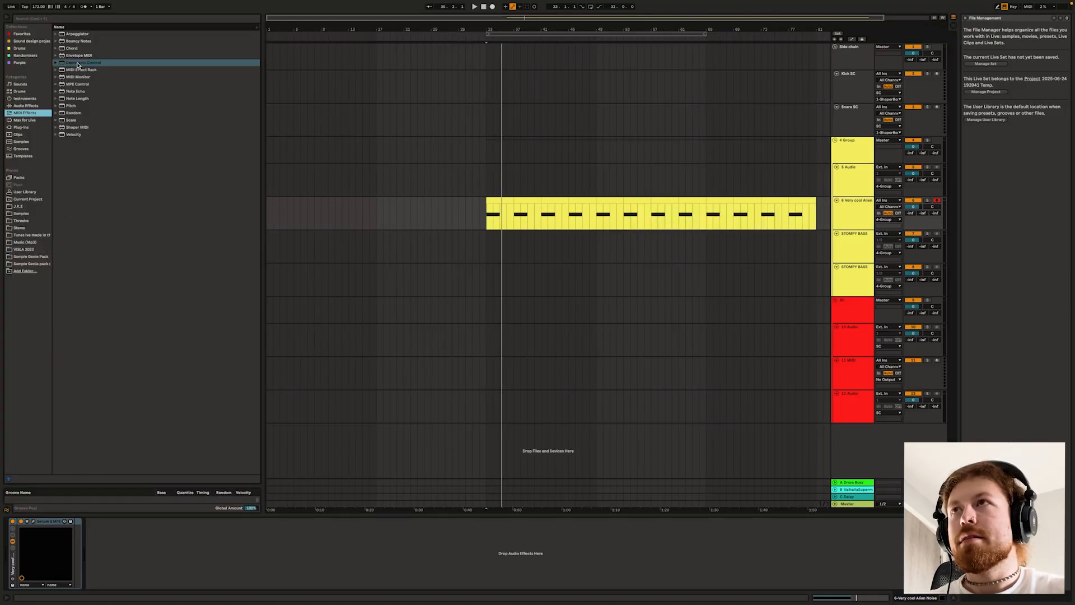
left_click_drag(78, 65, 34, 540)
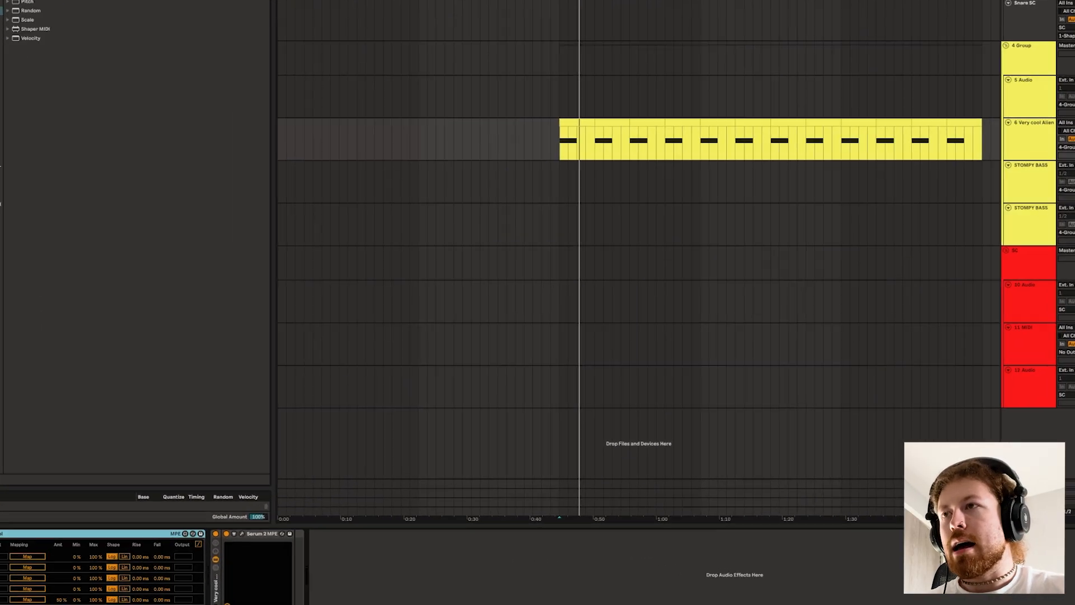
- Set the MIDI input source of all six Expression Control rows to Random
left_click(25, 539)
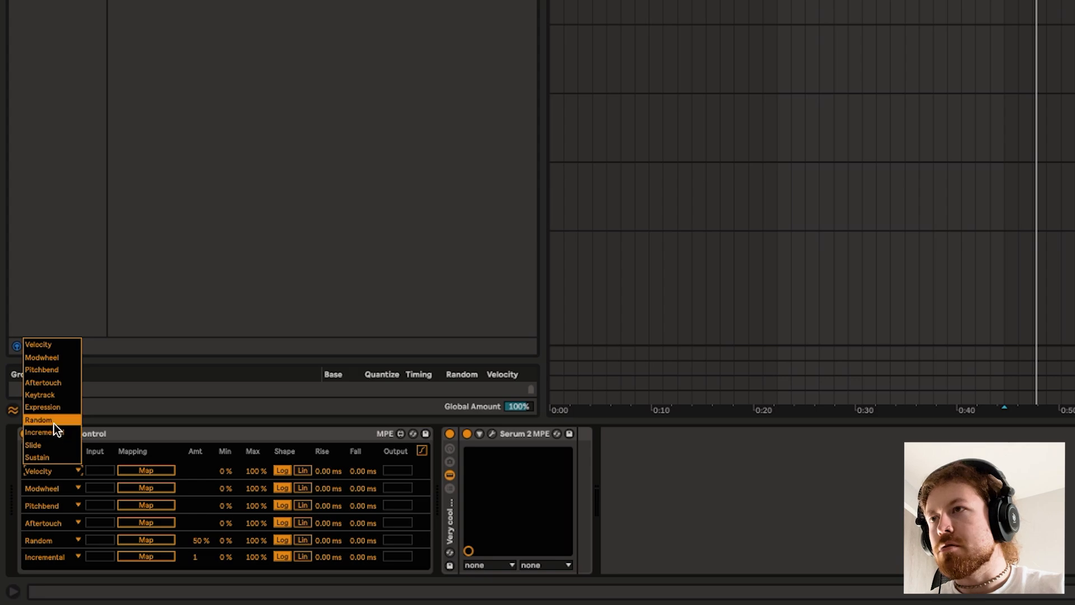
left_click(53, 423)
left_click(48, 475)
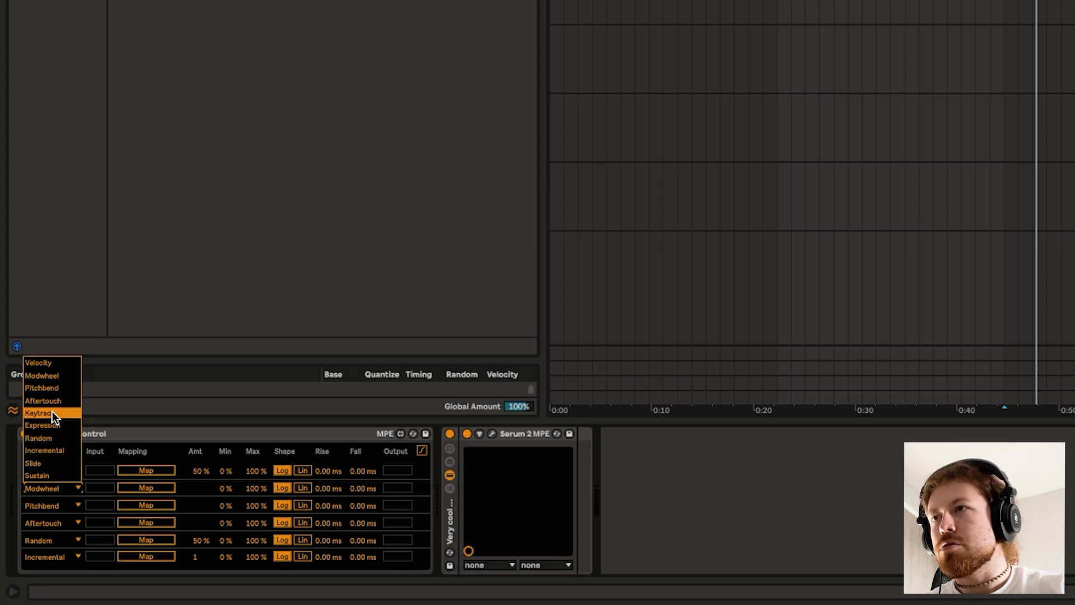
left_click(52, 437)
left_click(51, 507)
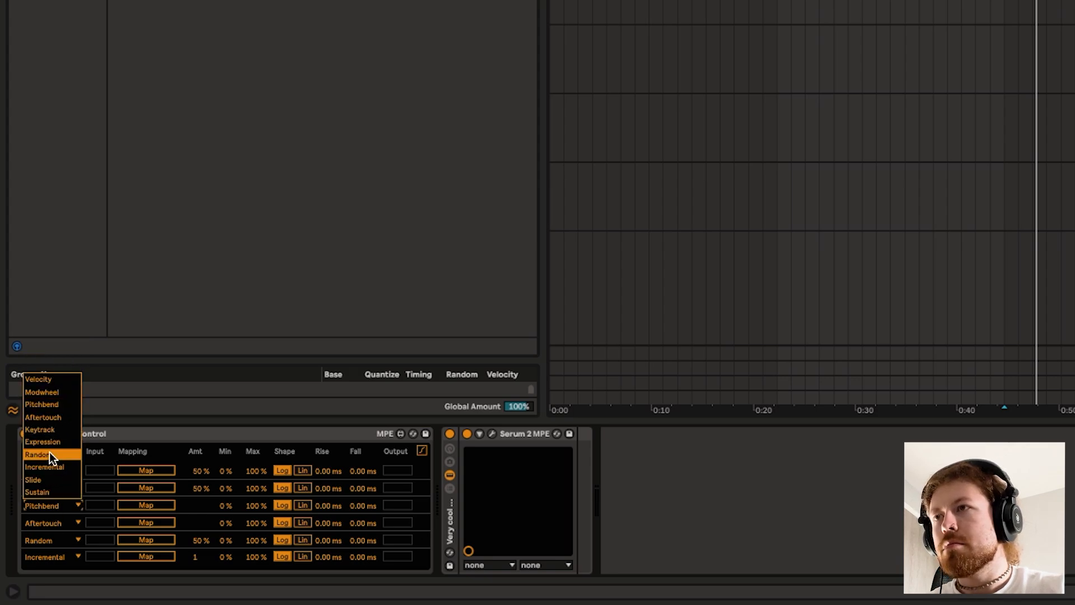
left_click(49, 451)
left_click(54, 558)
left_click(51, 505)
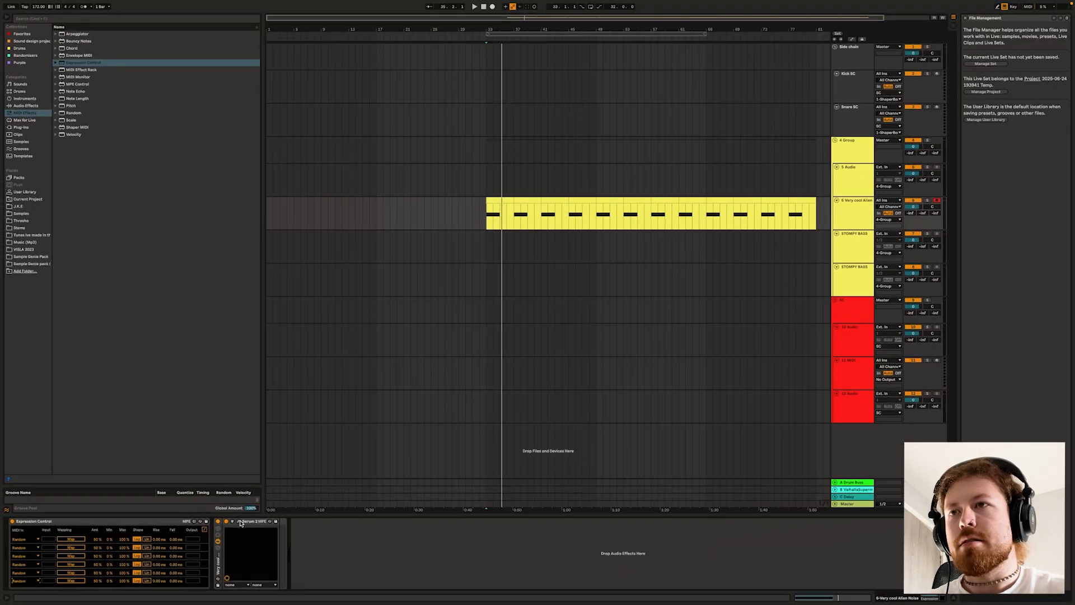
- Reopen Serum 2, unfold its device parameters, enable Configure mode and add the LFO 1 Rate parameter
left_click(240, 522)
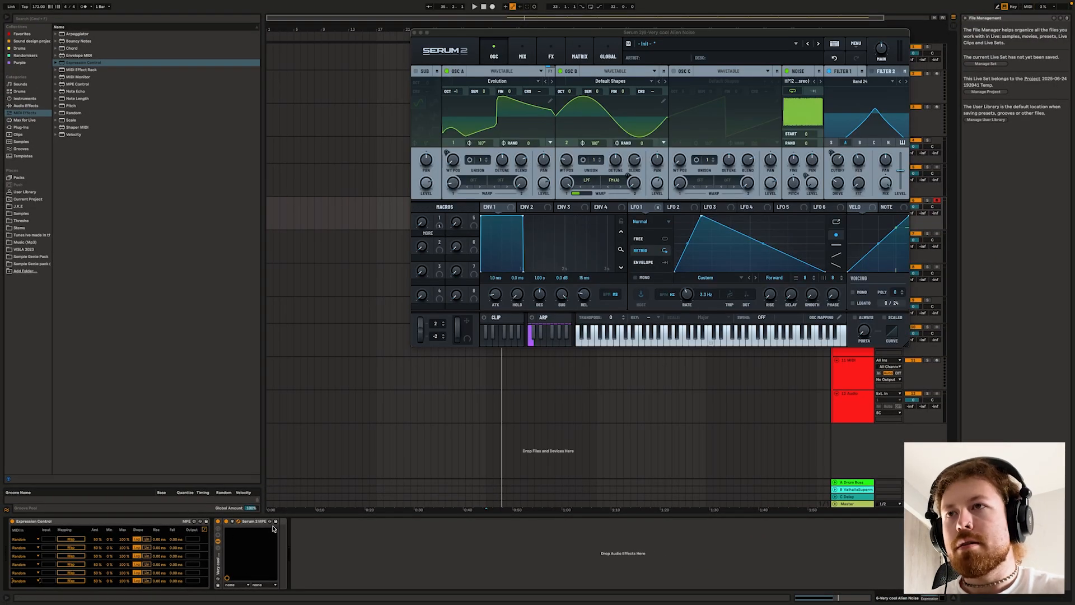
left_click(233, 521)
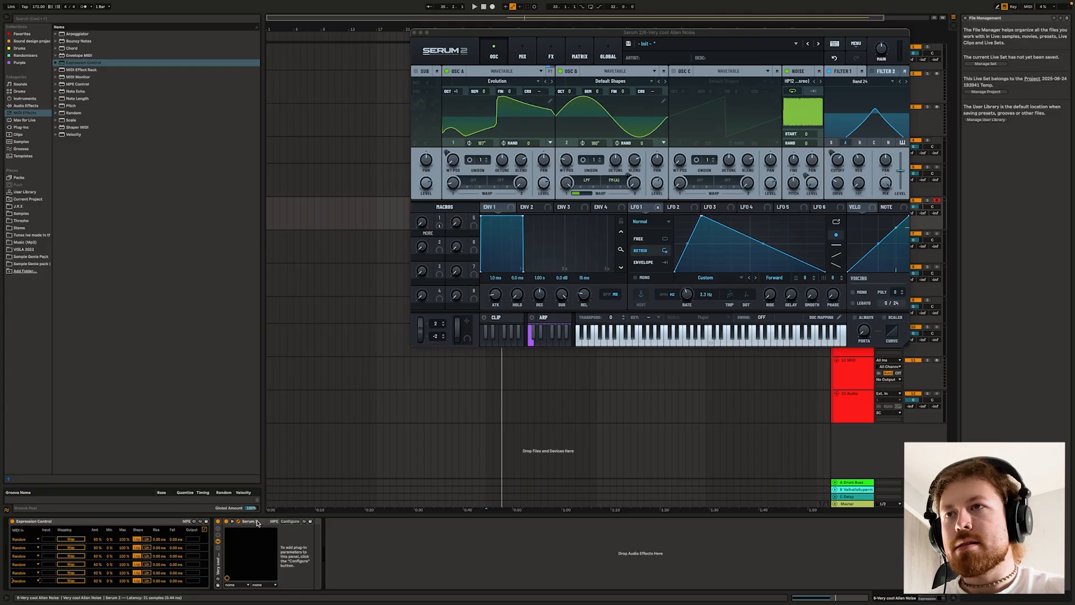
left_click(289, 522)
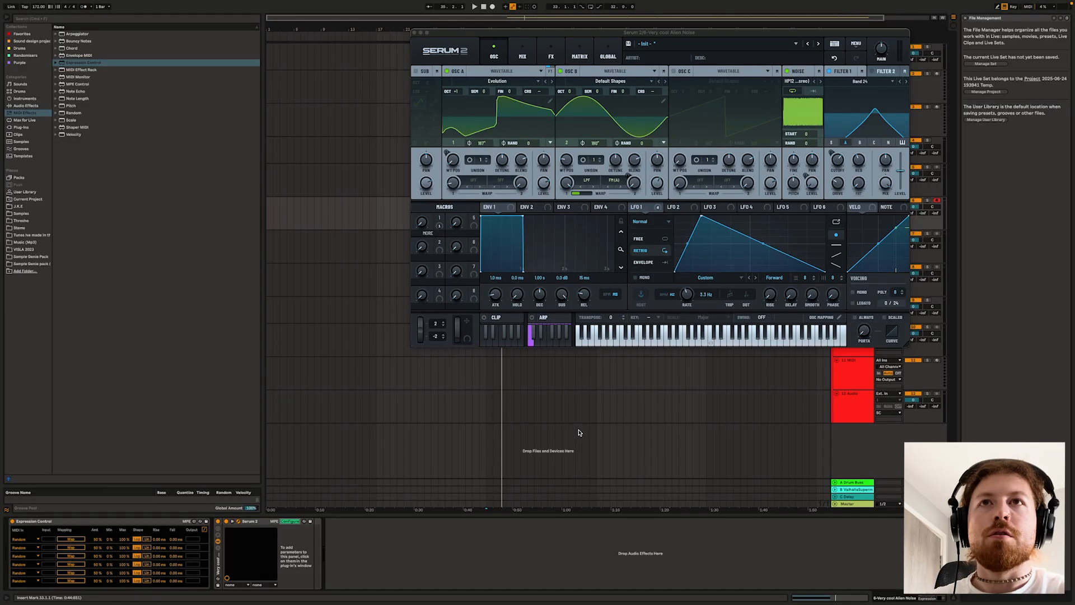
left_click(687, 296)
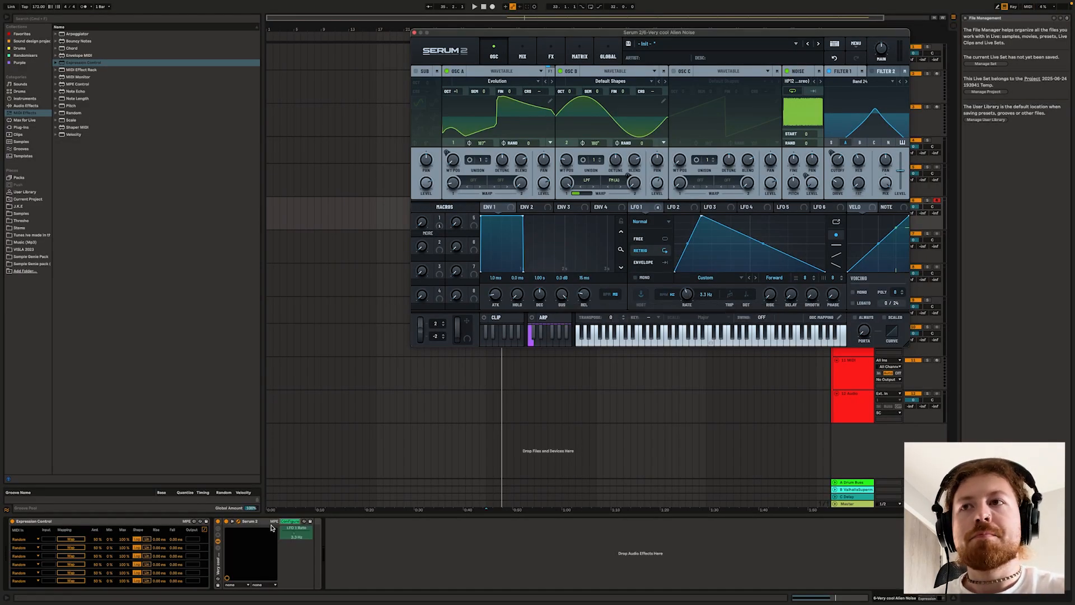
left_click(76, 548)
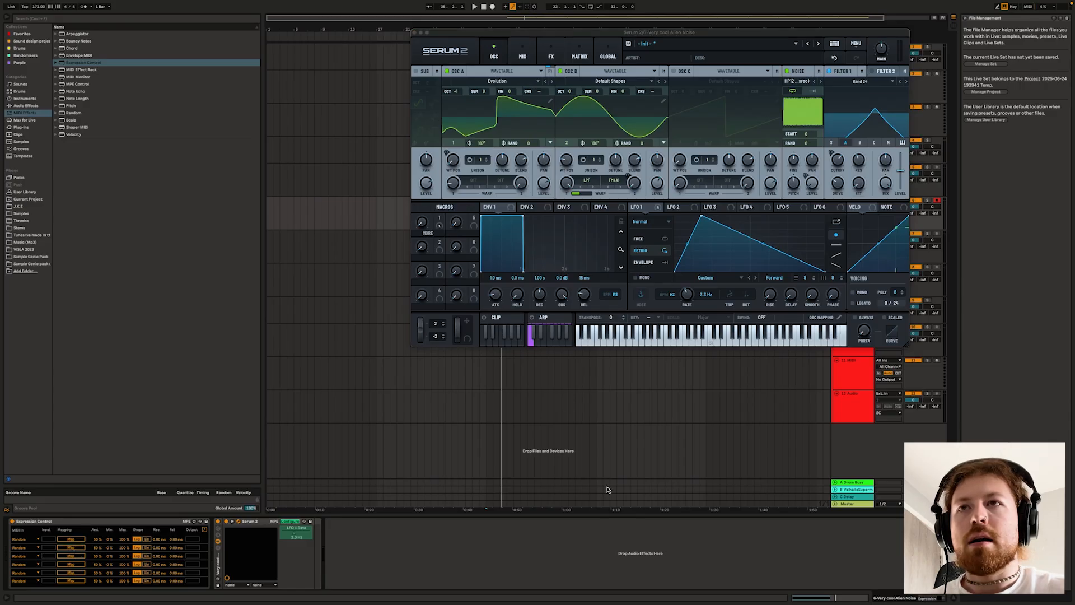
- Add Filter 1 Freq, oscillator A WT Pos and oscillator B Warp 2 to Serum 2's configured parameters
scroll(613, 486, "right", 2)
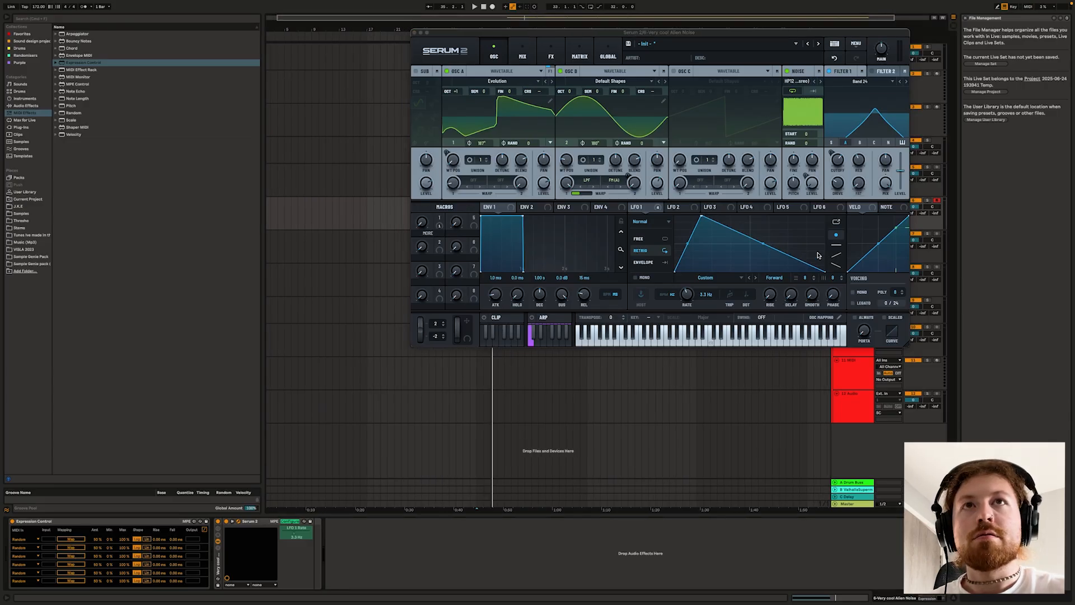
left_click(840, 162)
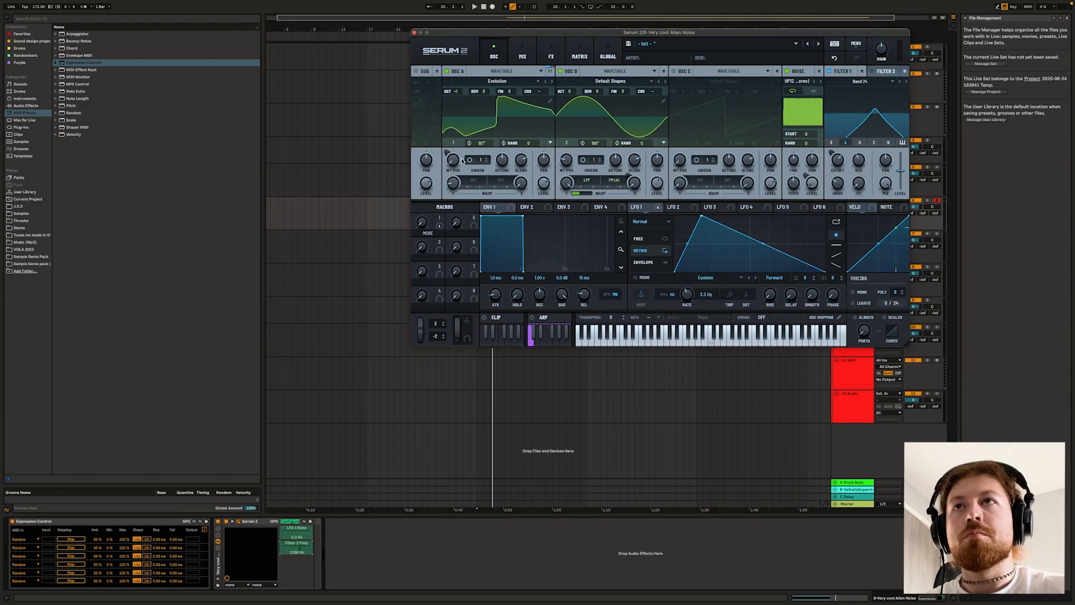
left_click(461, 161)
left_click(635, 184)
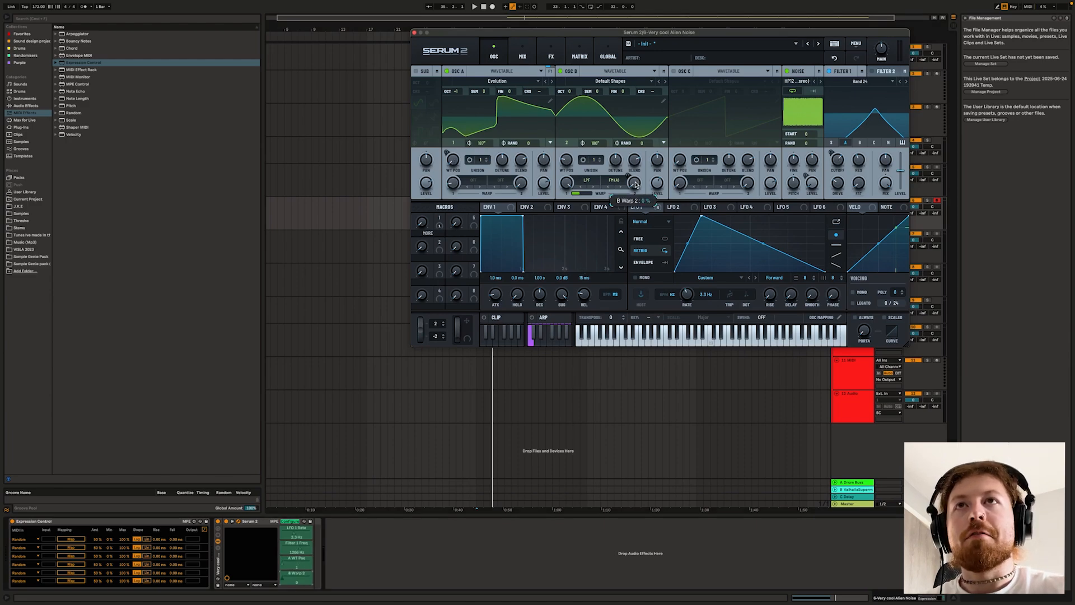
- Check the mixer and effects pages for further targets, and add Macro 1 to the configured parameters
left_click(523, 54)
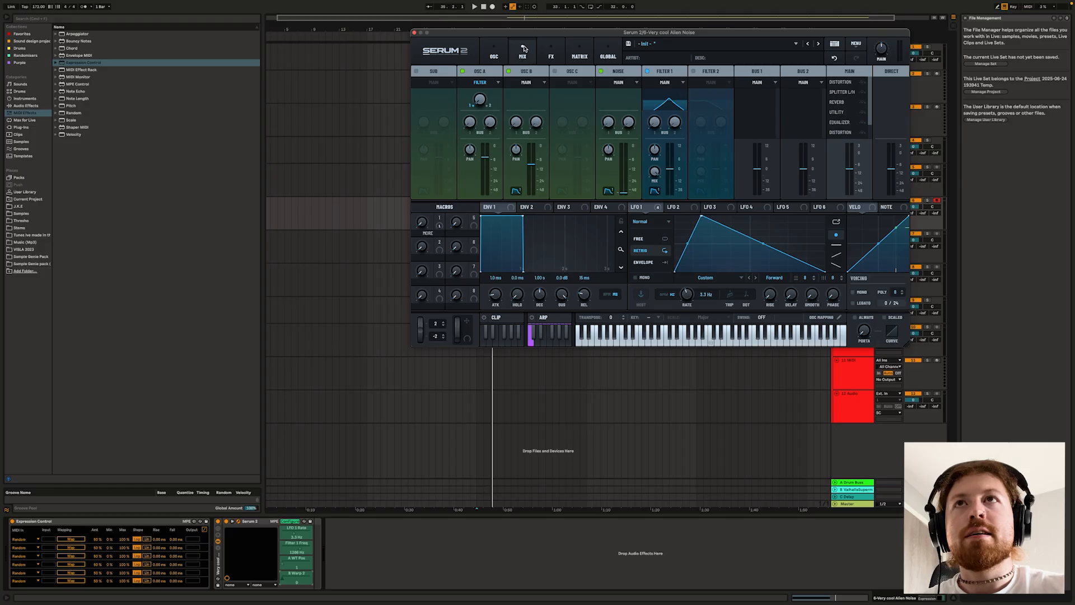
left_click(550, 53)
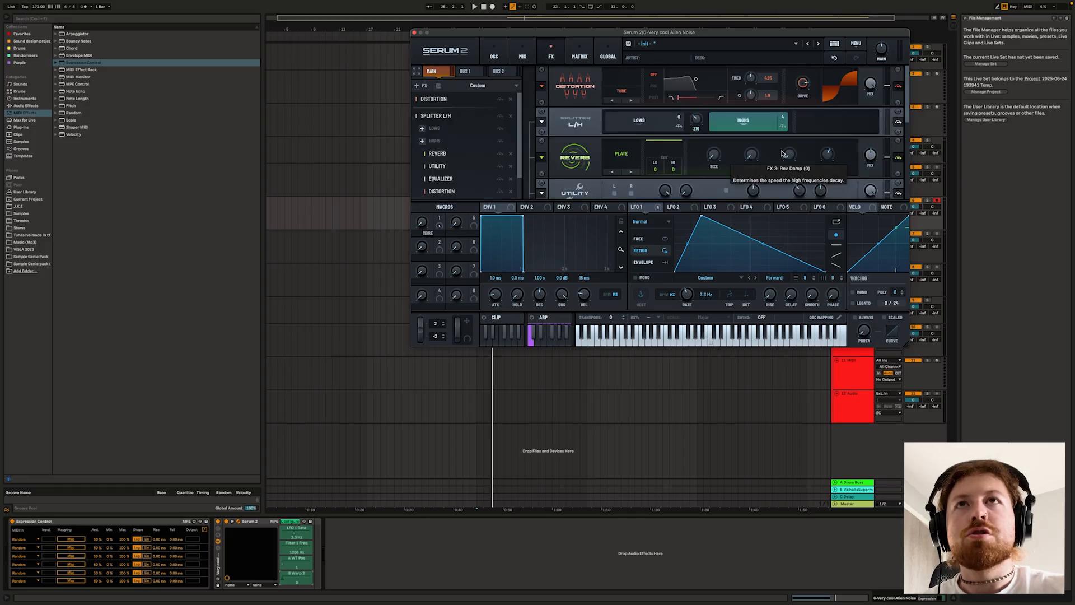
scroll(790, 157, "down", 5)
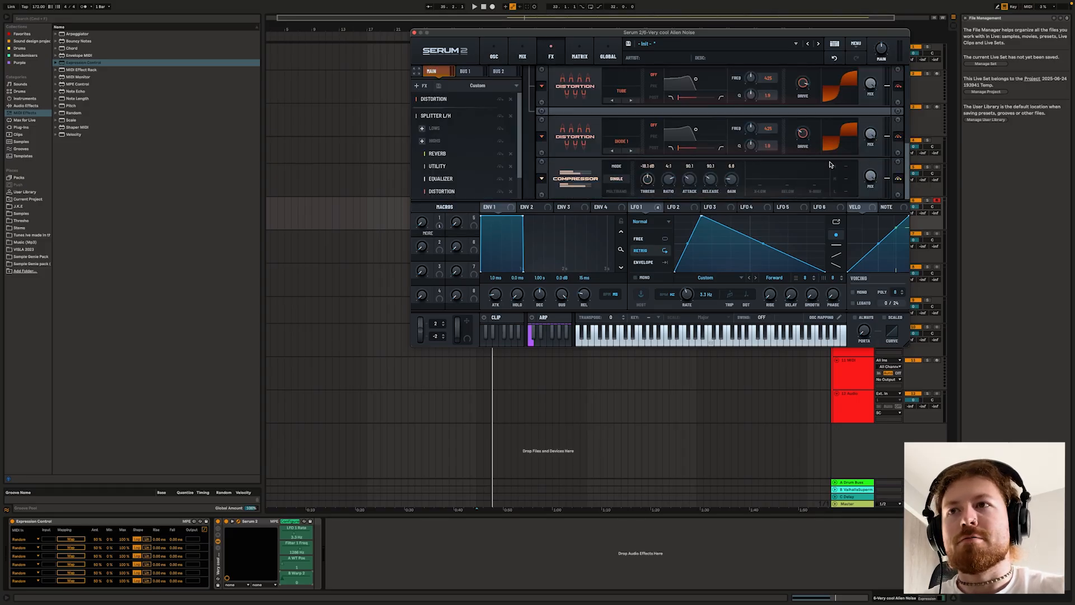
left_click(423, 225)
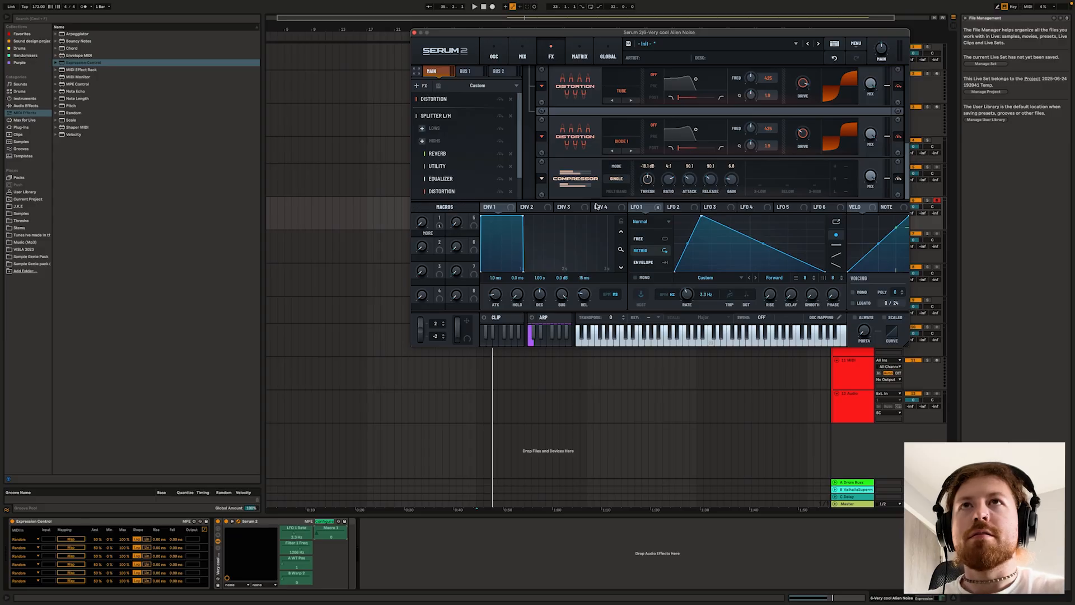
- Assign Macro 5 to the Tube distortion's Q and LFO 1 to a distortion's drive, adding the modulation amounts and Macro 5 to the configured parameters
scroll(587, 186, "up", 4)
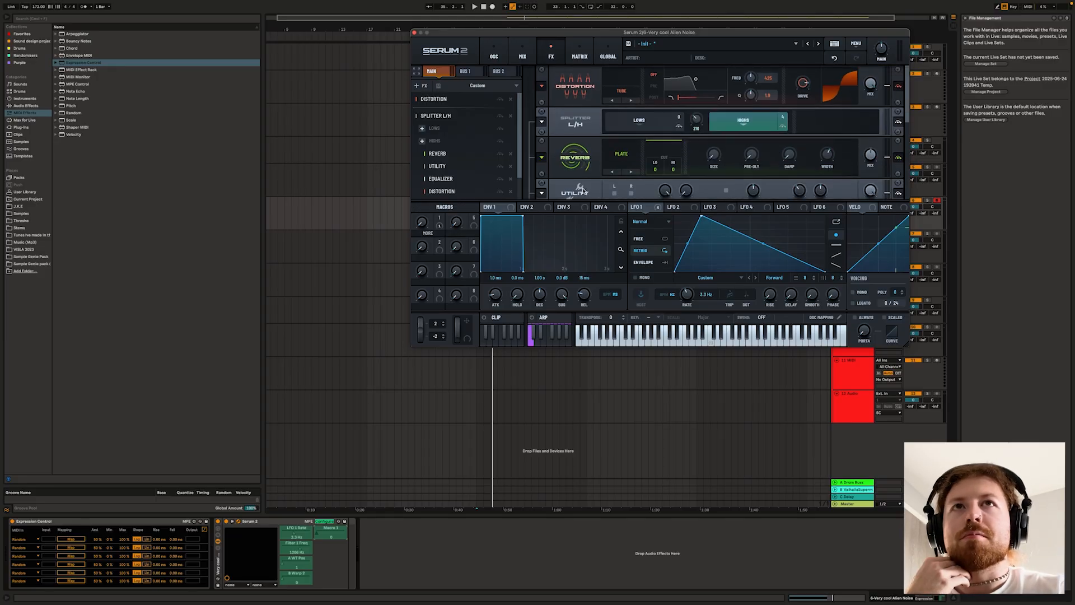
scroll(848, 135, "down", 5)
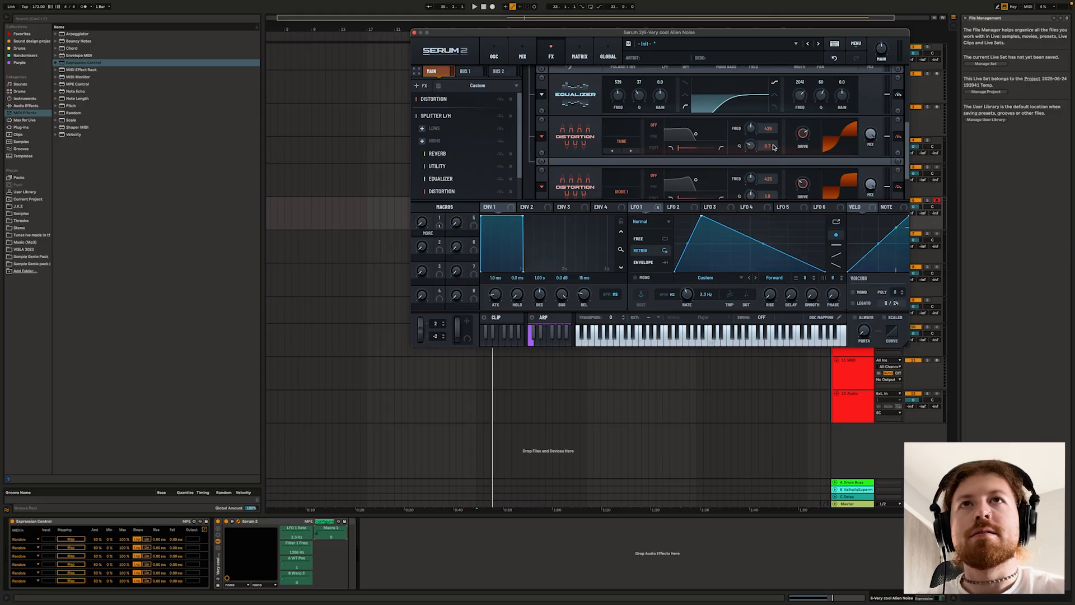
left_click_drag(474, 218, 750, 146)
left_click_drag(642, 207, 801, 115)
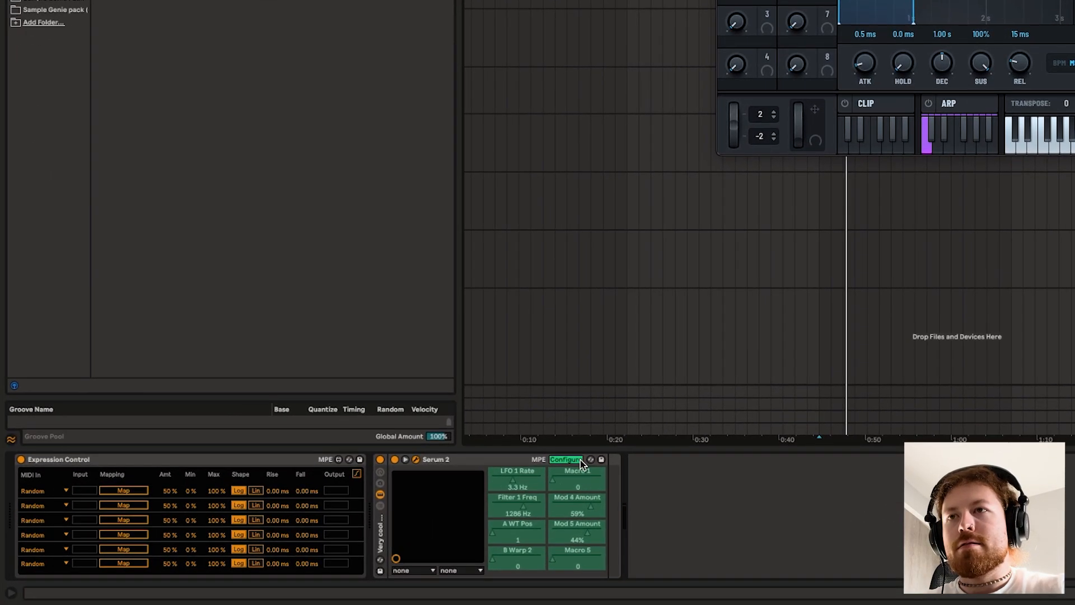
- Map the first three Expression Control rows to LFO 1 Rate, Filter 1 Freq and A WT Pos
left_click(123, 491)
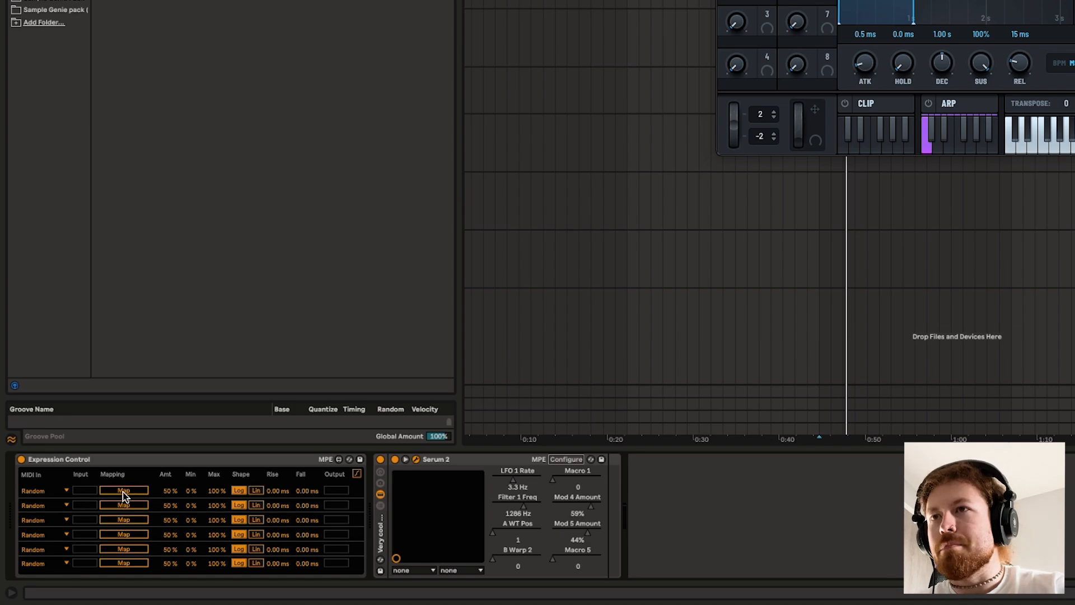
left_click(500, 481)
left_click(117, 506)
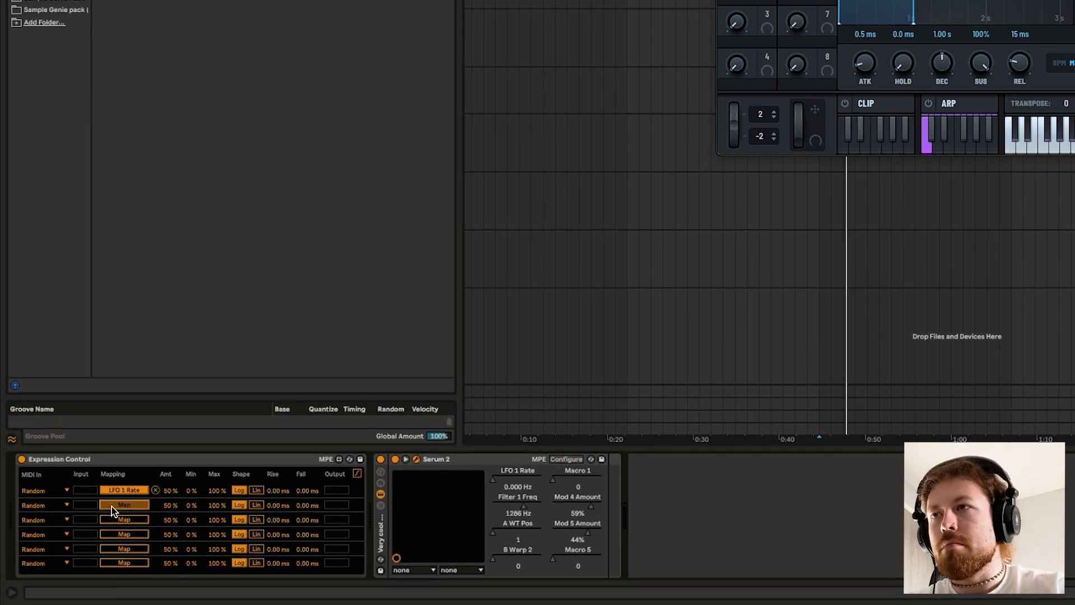
left_click(535, 500)
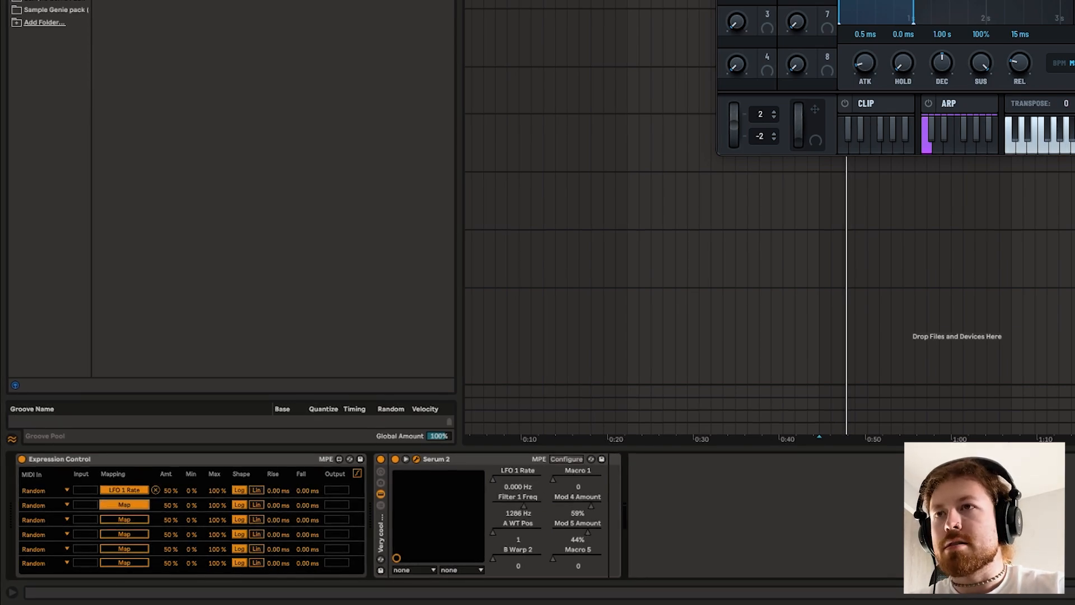
left_click(144, 518)
left_click(519, 529)
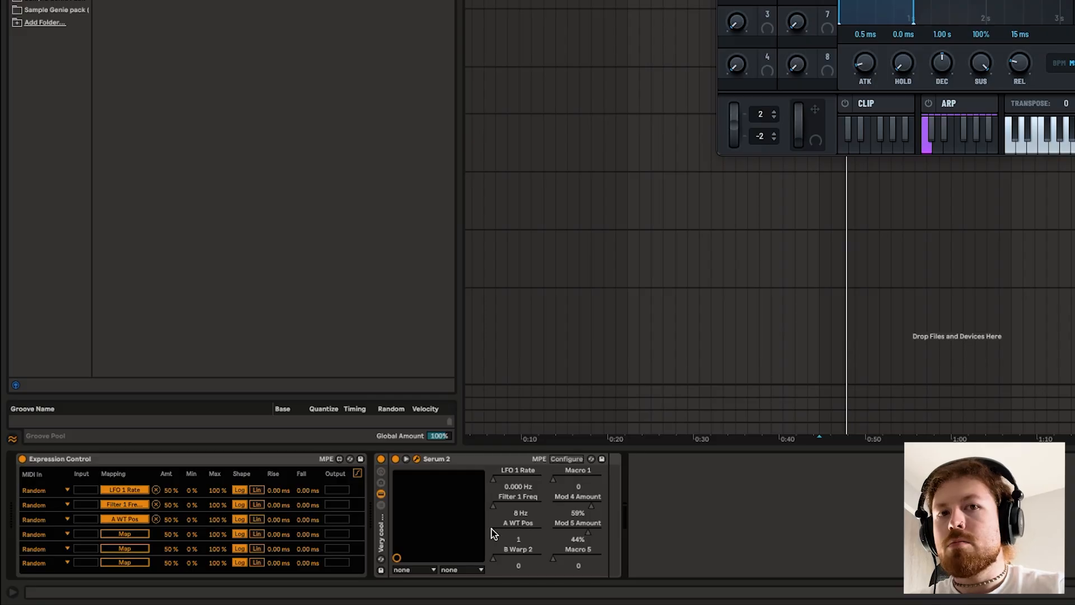
- Map the remaining three Expression Control rows to Macro 1, Macro 5 and B Warp 2, and close the Serum 2 window
left_click(143, 535)
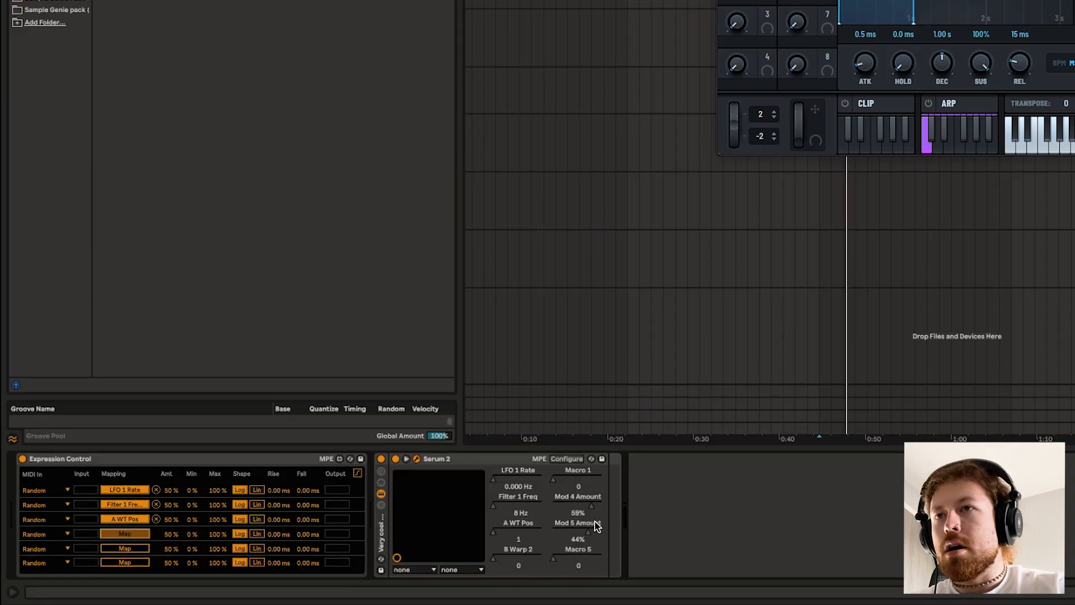
left_click(583, 480)
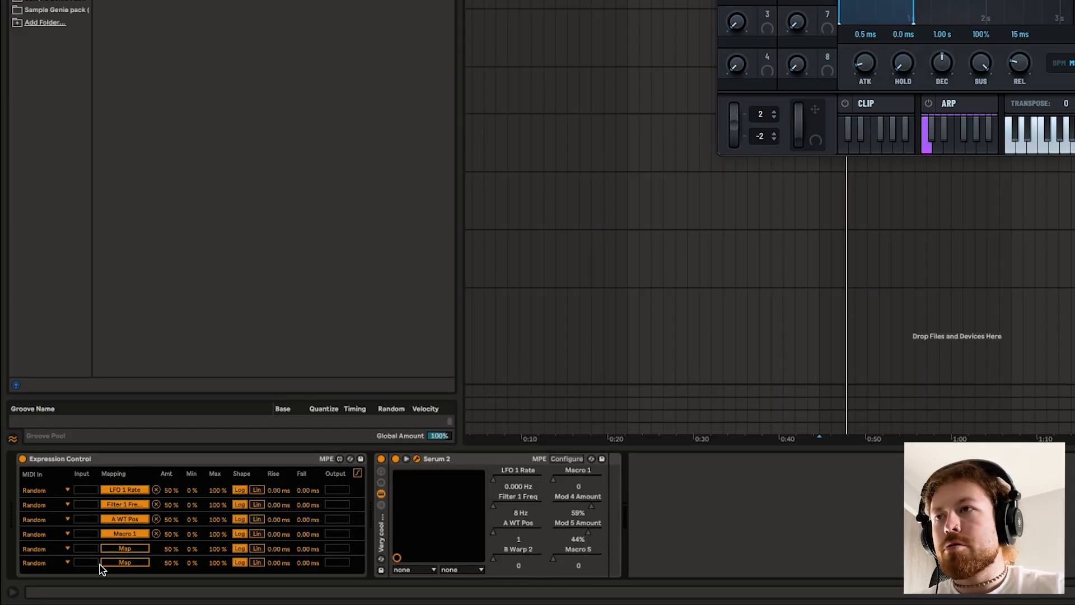
left_click(109, 550)
left_click(555, 559)
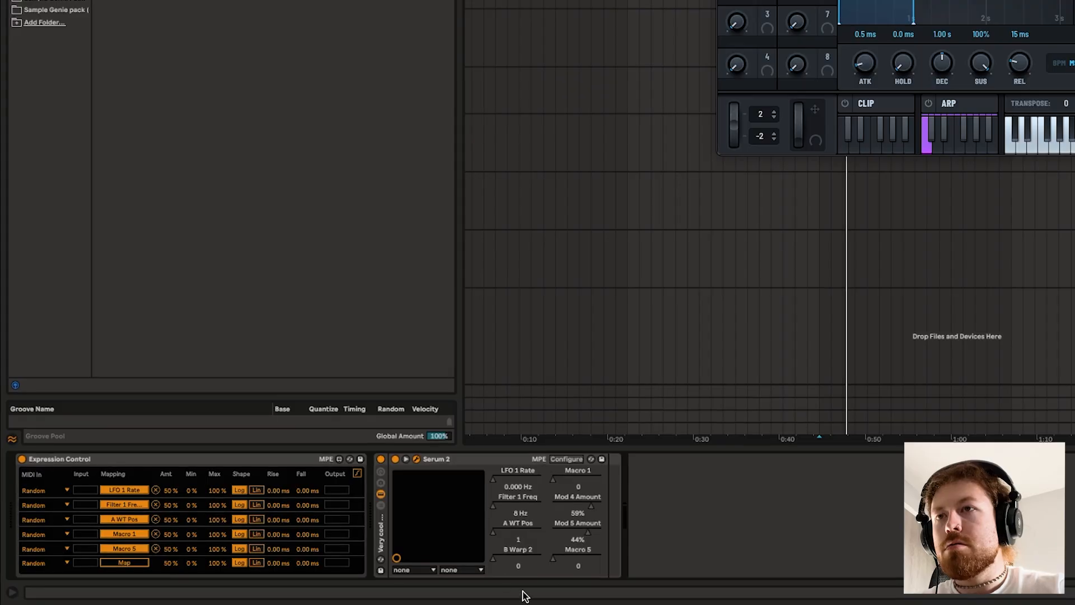
left_click(138, 563)
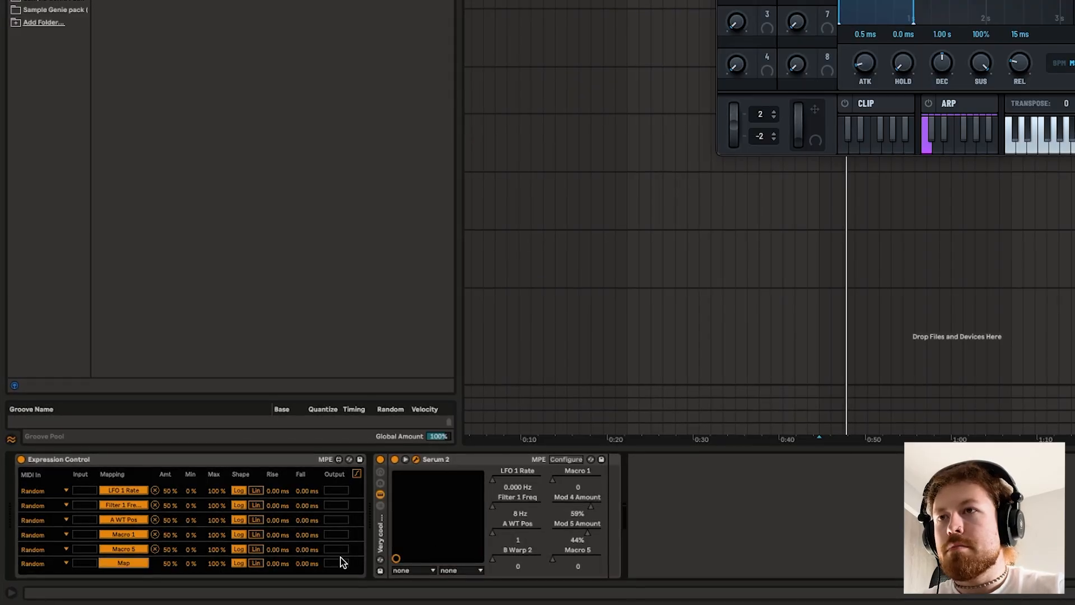
left_click(507, 562)
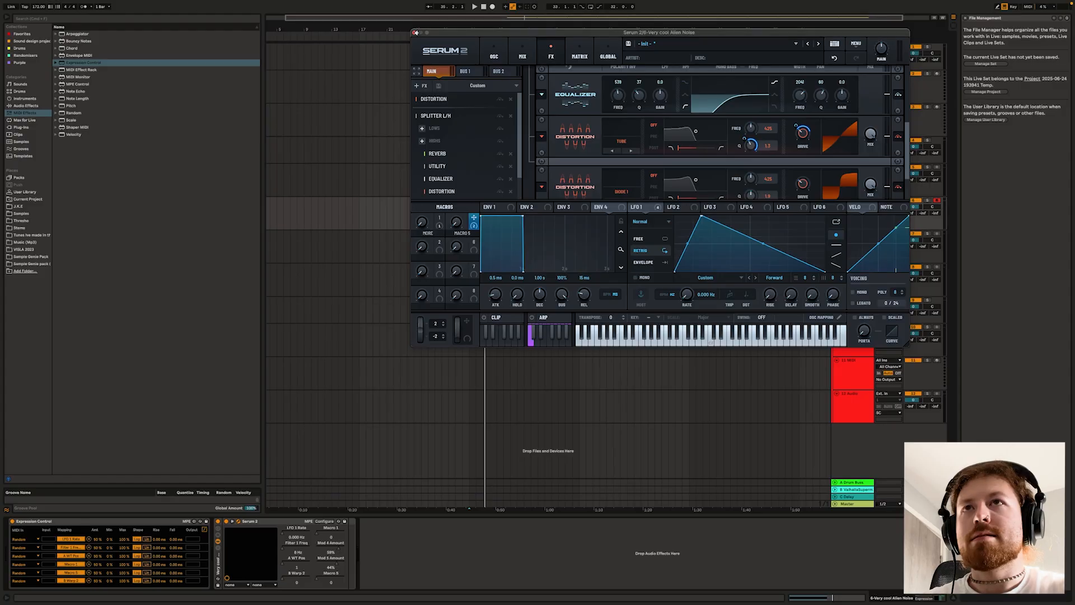
left_click(415, 32)
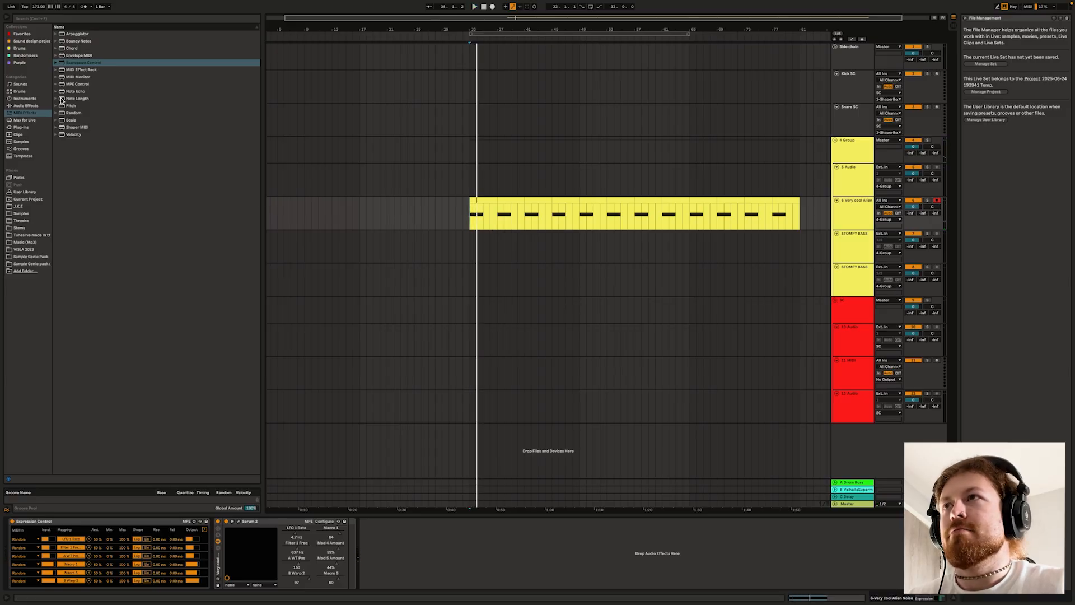
- Find the soothe2 plug-in, add it after Serum 2 on the alien noise track, and set its depth to 8.9
left_click(22, 128)
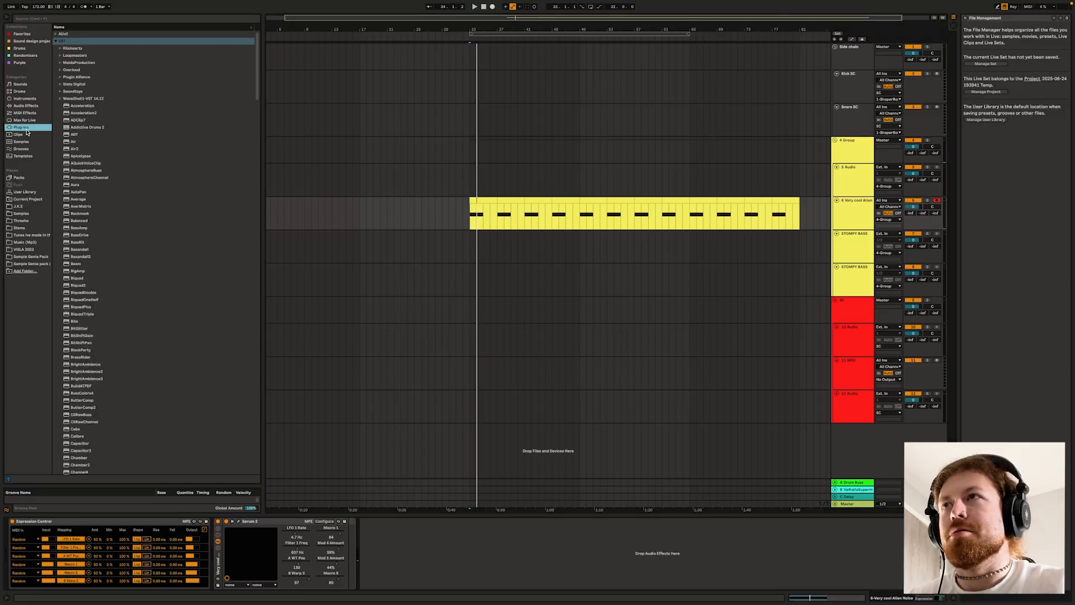
left_click(90, 19)
type("S")
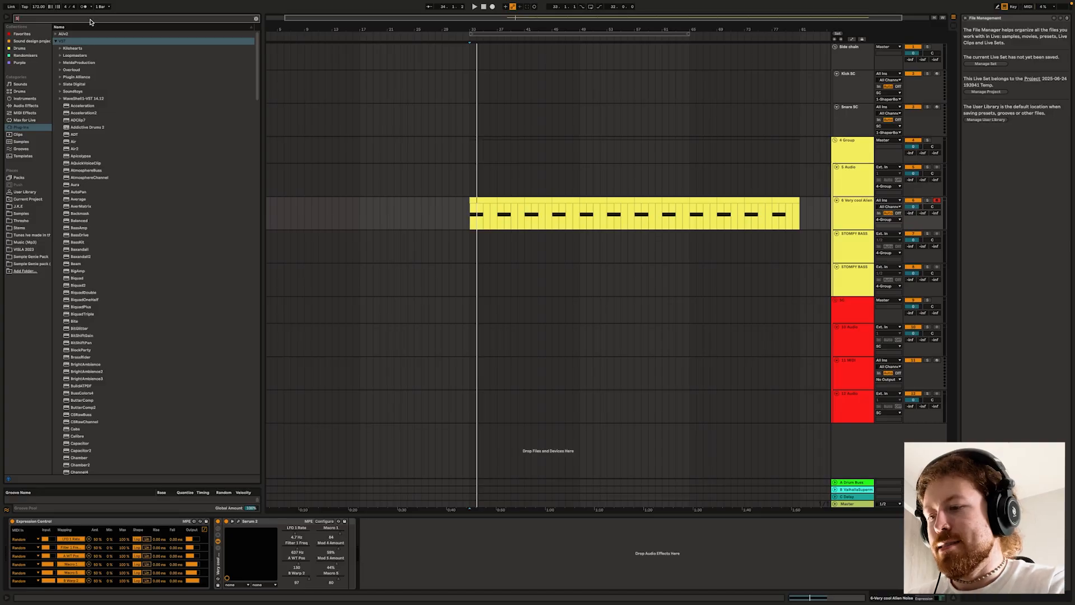
type("ooth")
left_click(83, 48)
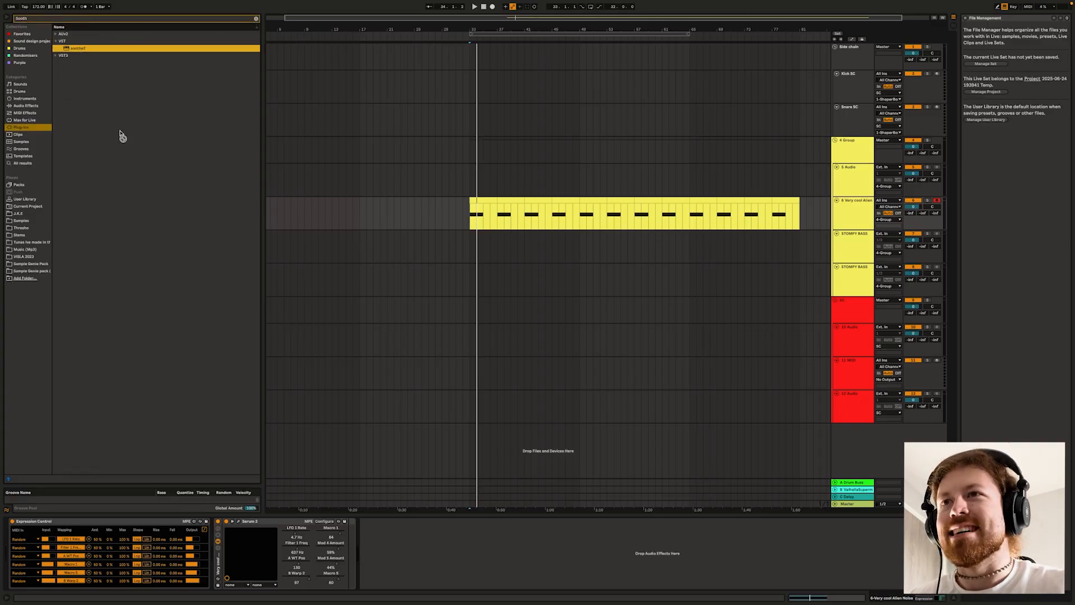
left_click_drag(557, 453, 436, 542)
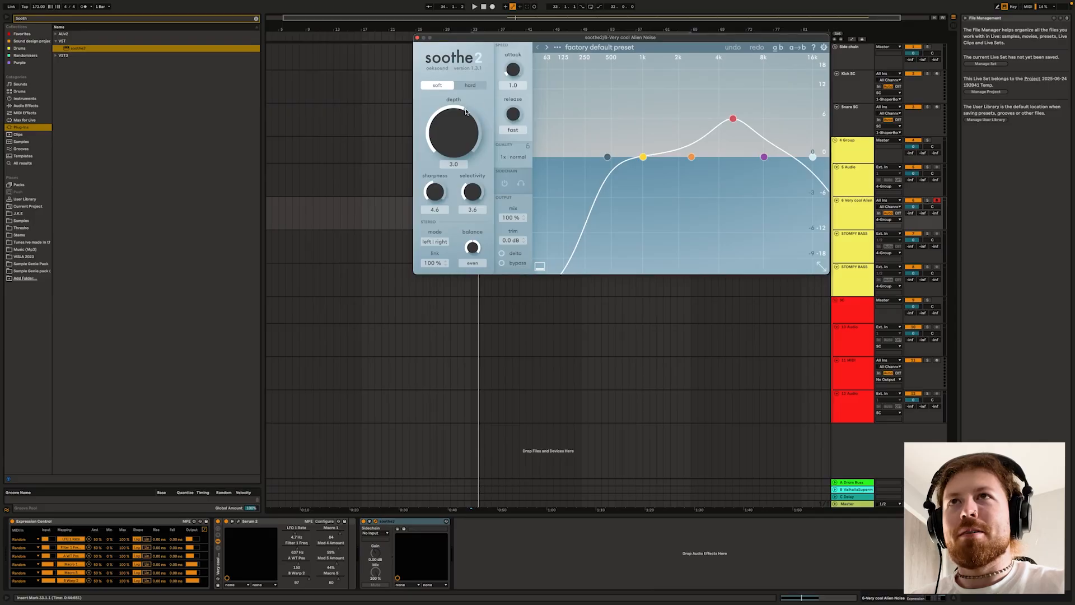
left_click_drag(452, 140, 451, 119)
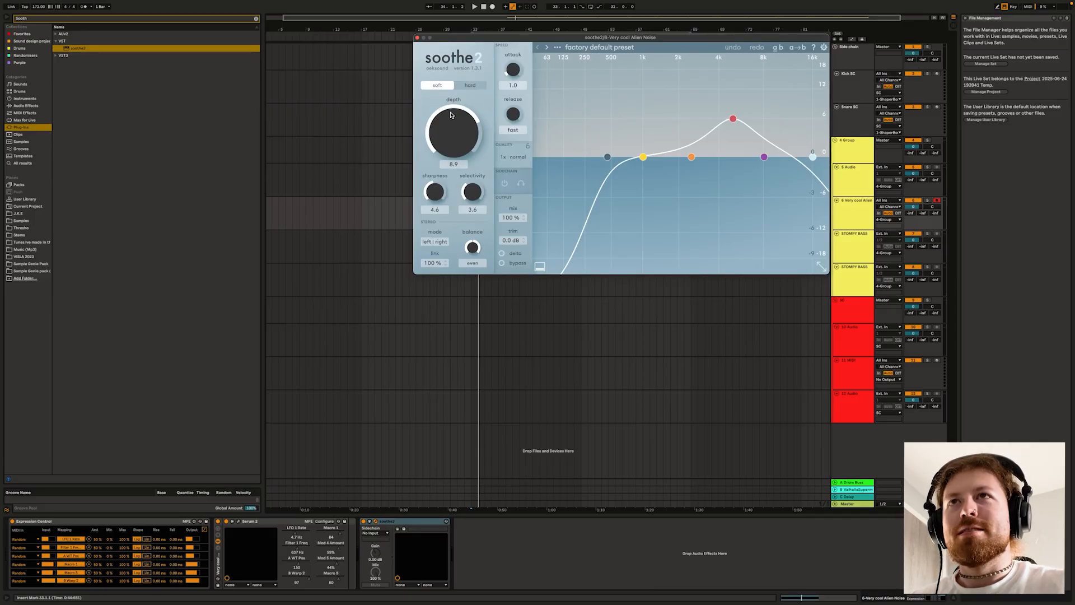
left_click(417, 37)
- Duplicate the alien noise MIDI track, and freeze and flatten the duplicate to audio
right_click(855, 208)
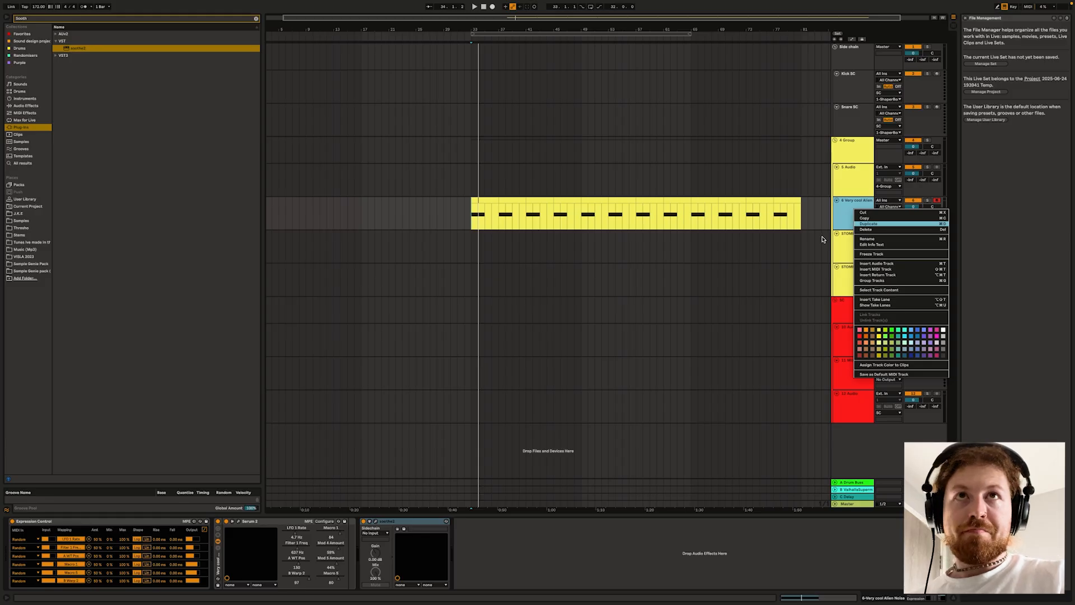
key("super+d")
right_click(855, 241)
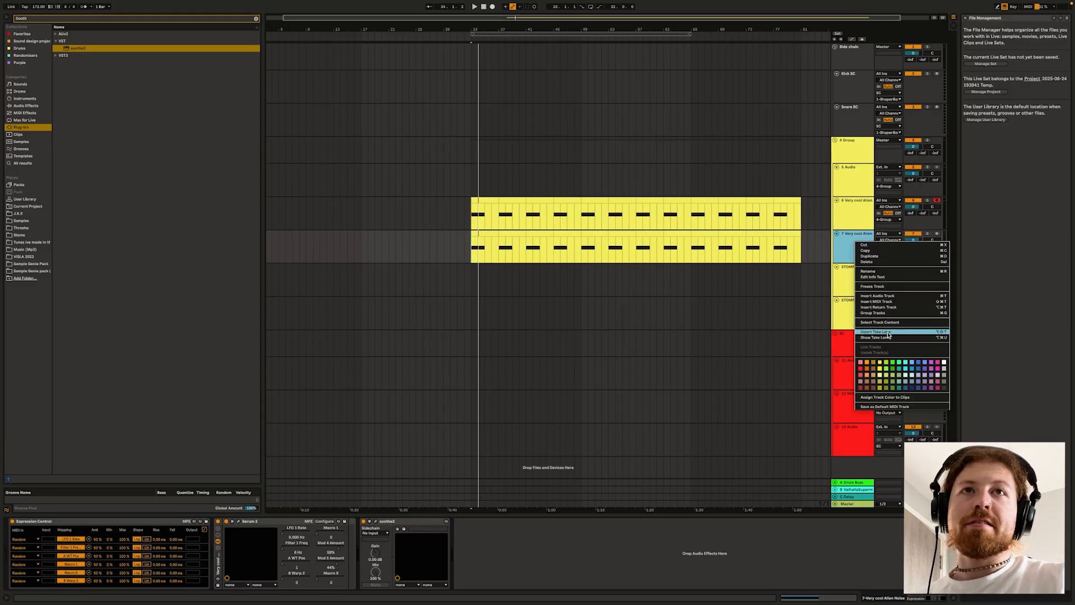
left_click(887, 287)
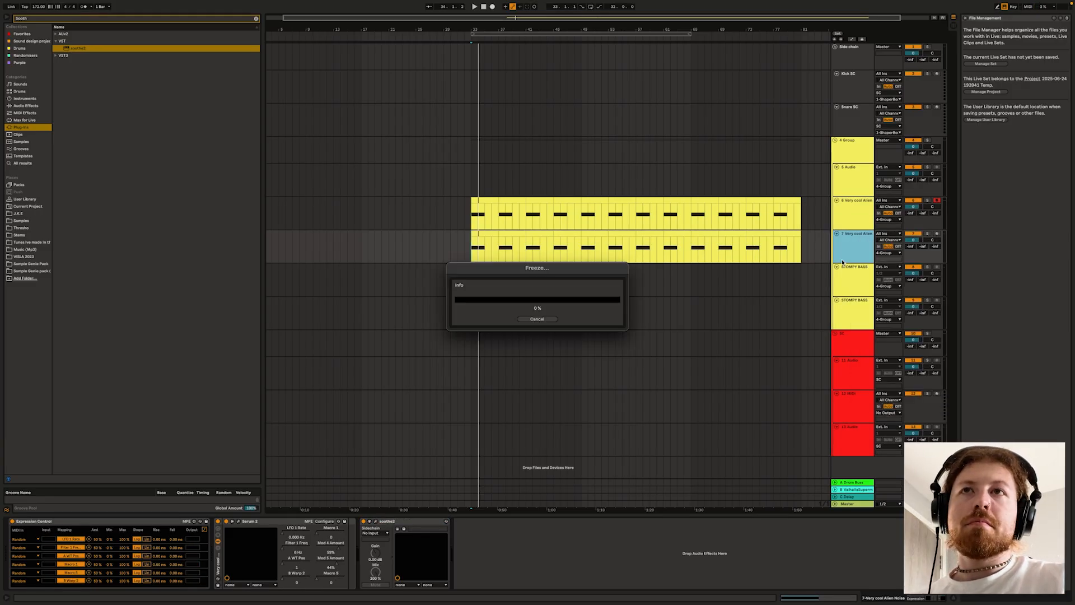
right_click(849, 259)
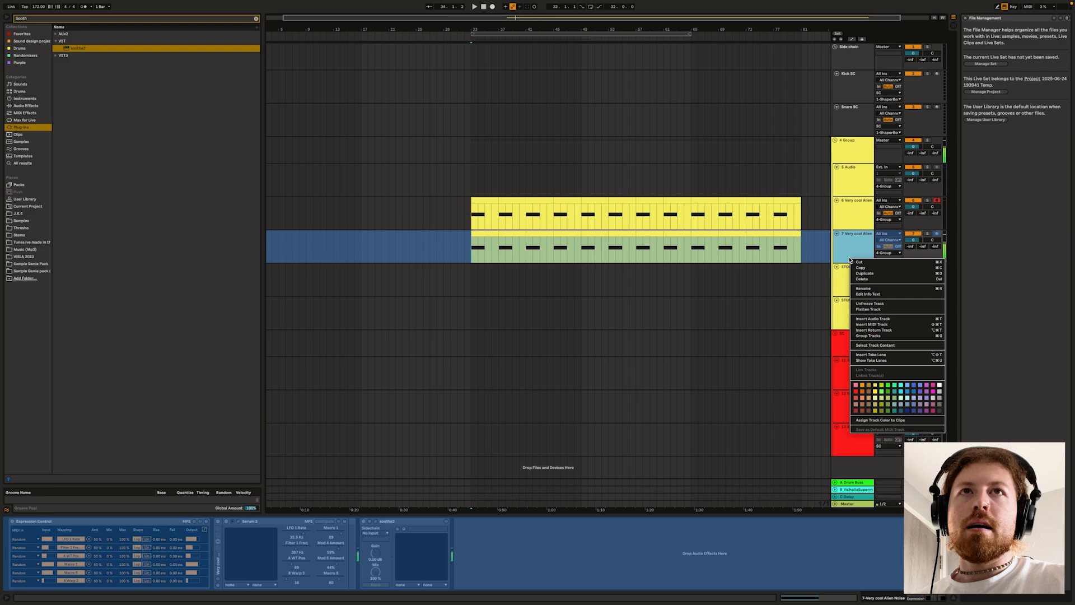
left_click(869, 309)
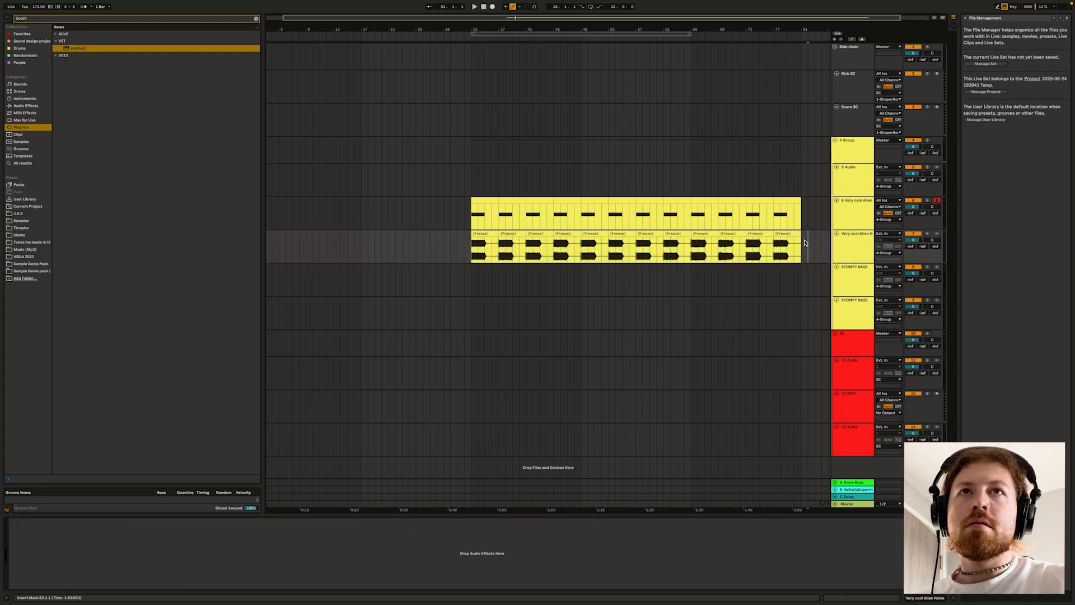
- Crop all the flattened audio clips on the duplicated track into separate samples
left_click_drag(805, 242, 476, 250)
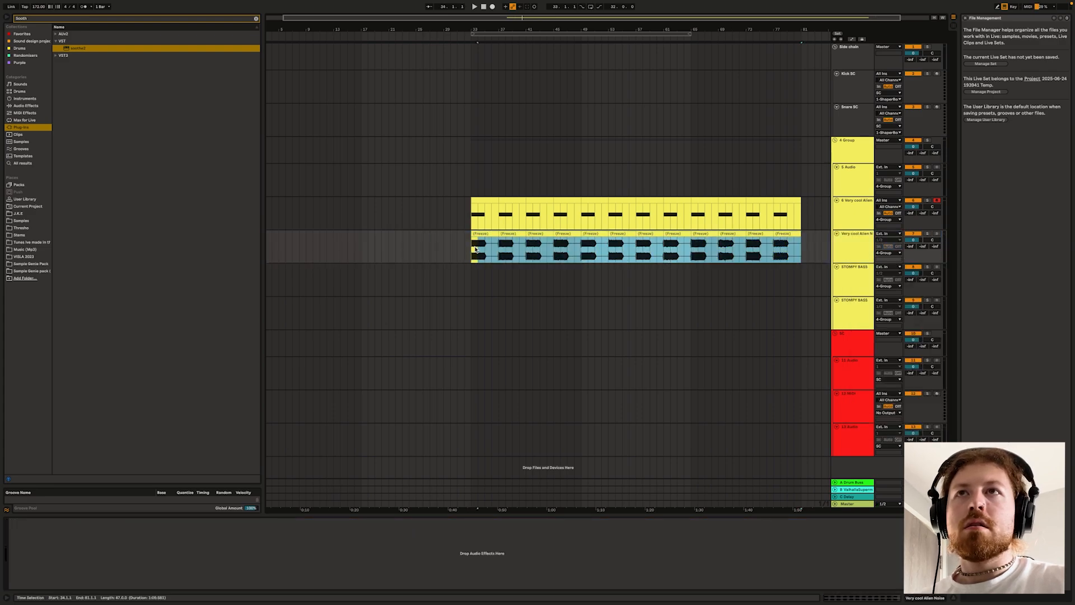
right_click(491, 242)
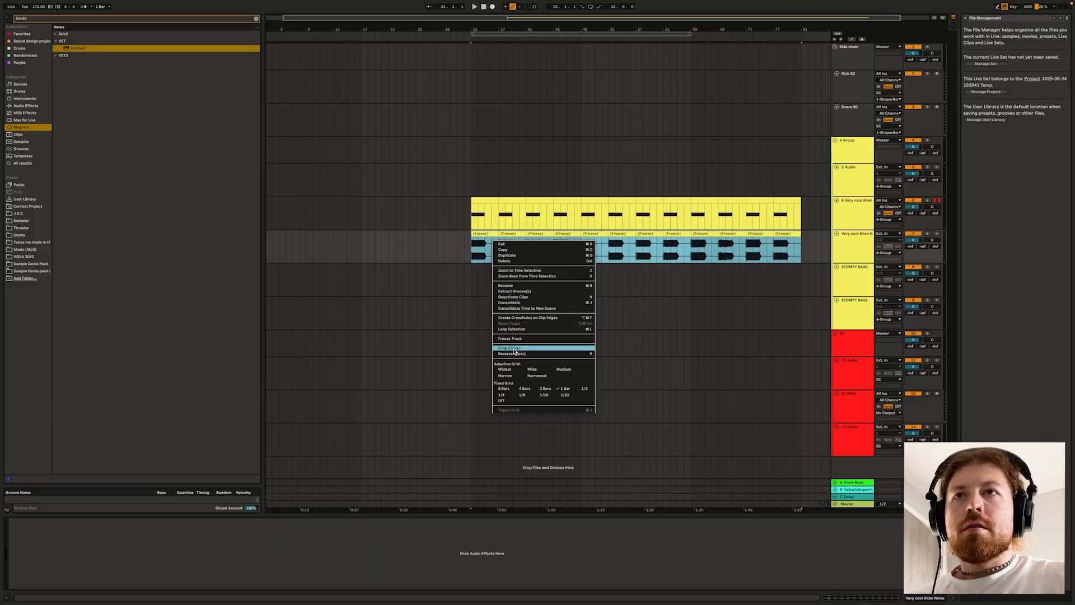
left_click(514, 348)
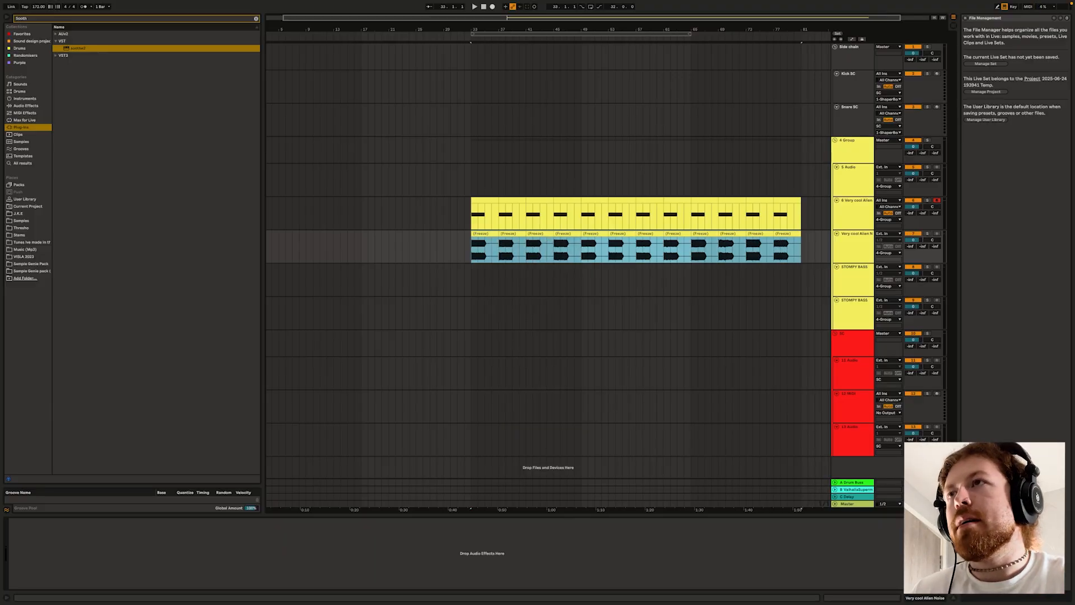
- Open the current project's processed Crop samples folder with the browser search cleared, and audition the cropped samples one by one
left_click(34, 207)
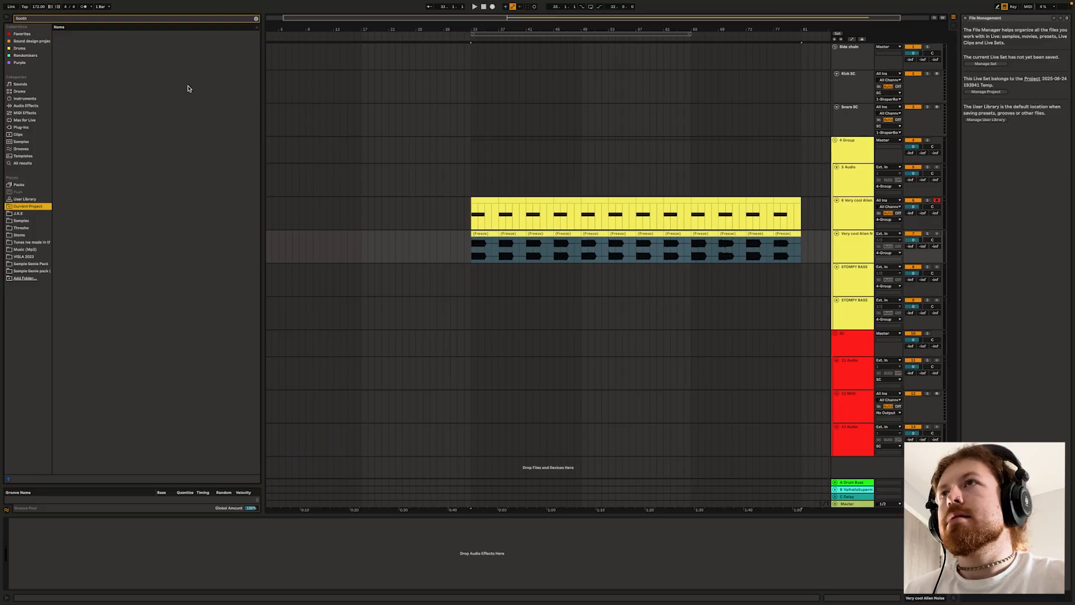
left_click(256, 18)
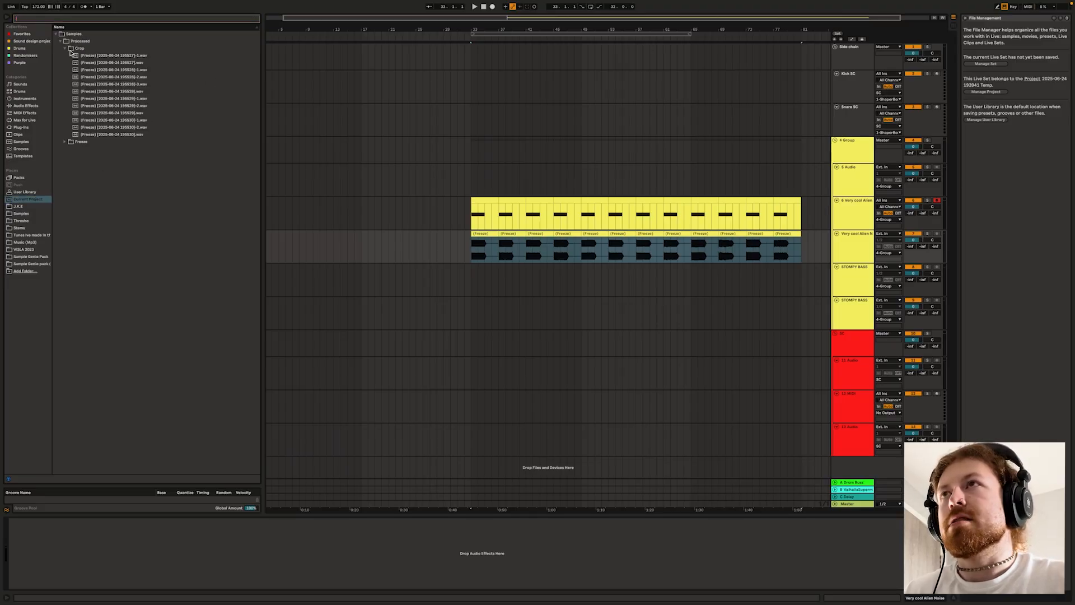
left_click(98, 56)
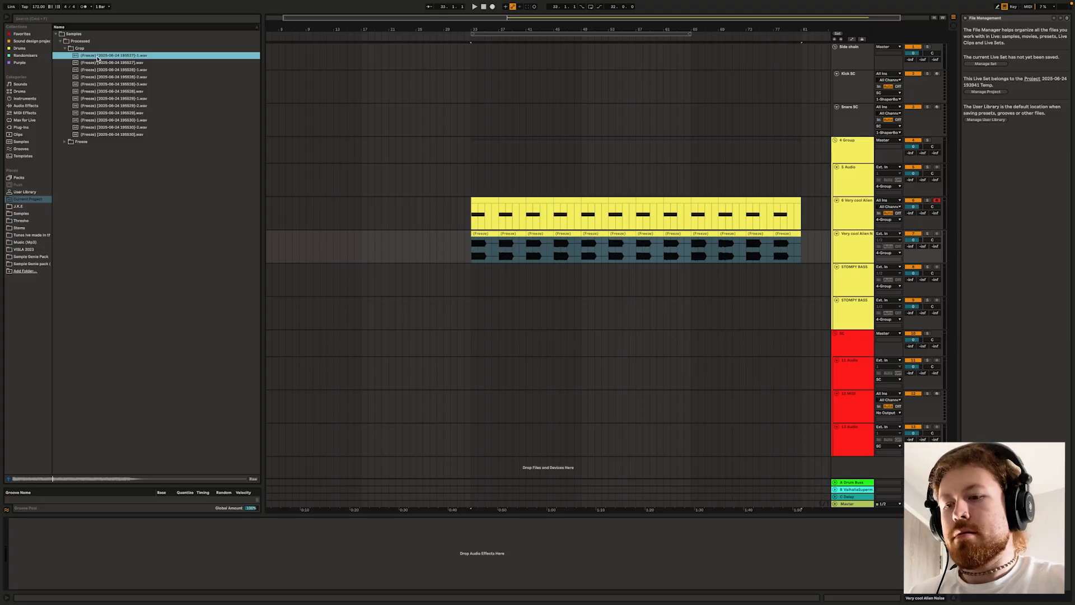
key("Down")
key("Down")
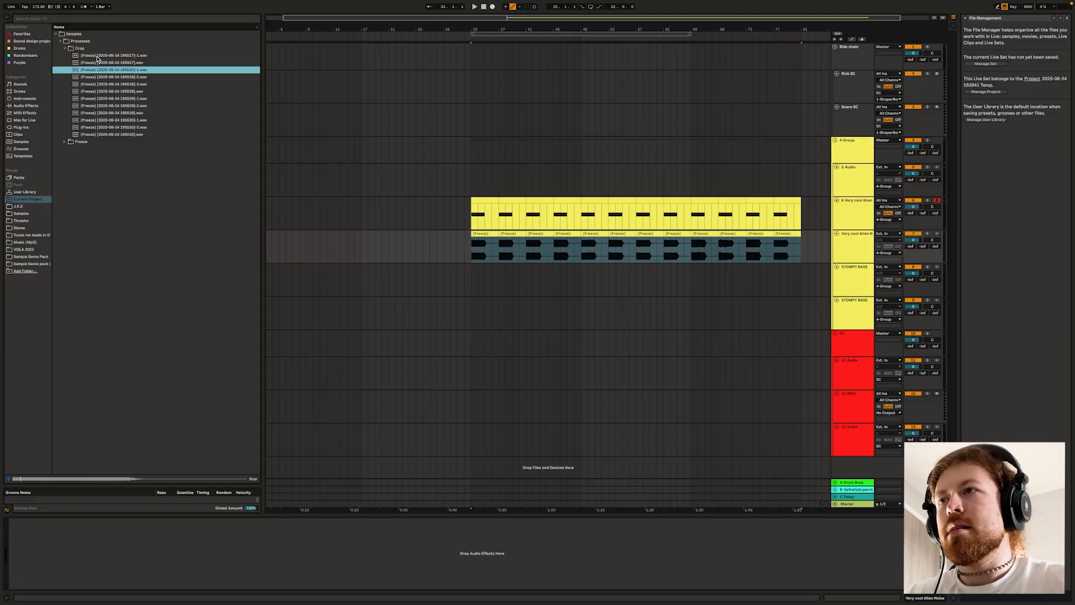
key("Down")
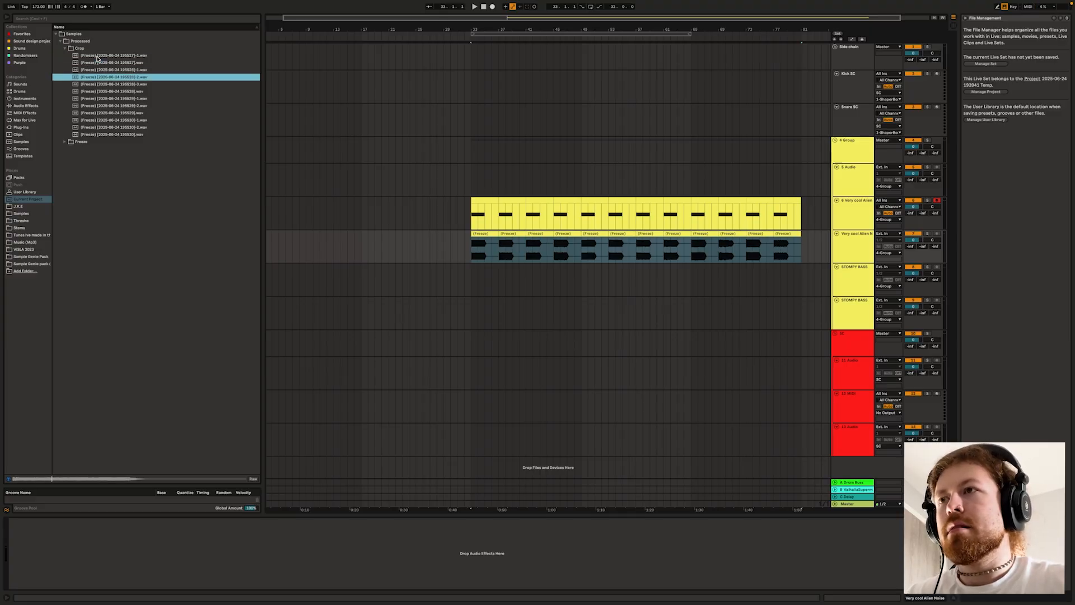
key("Down")
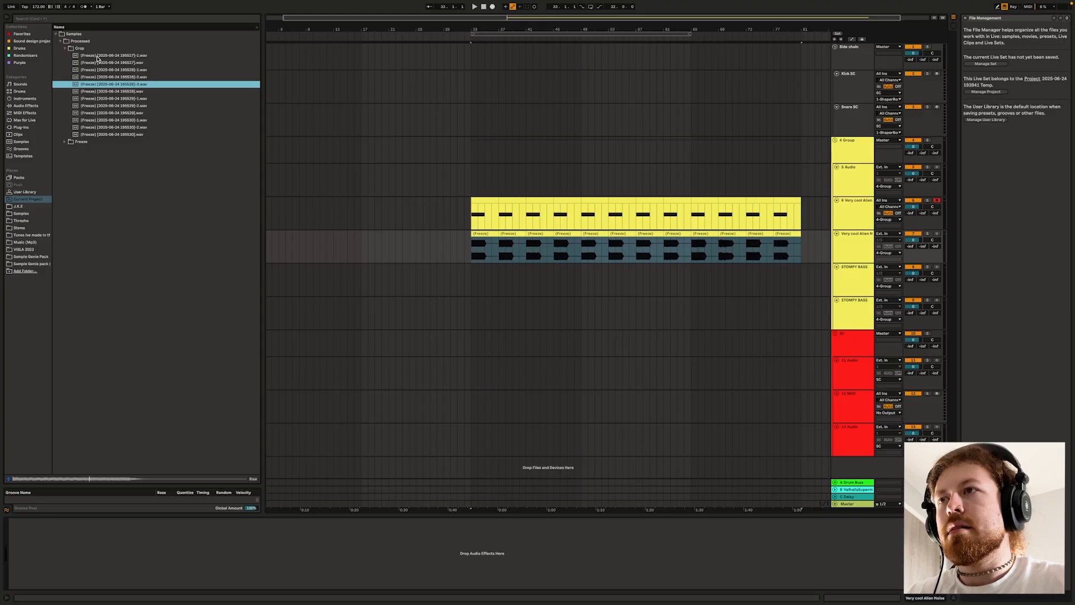
key("Down")
key("Down")
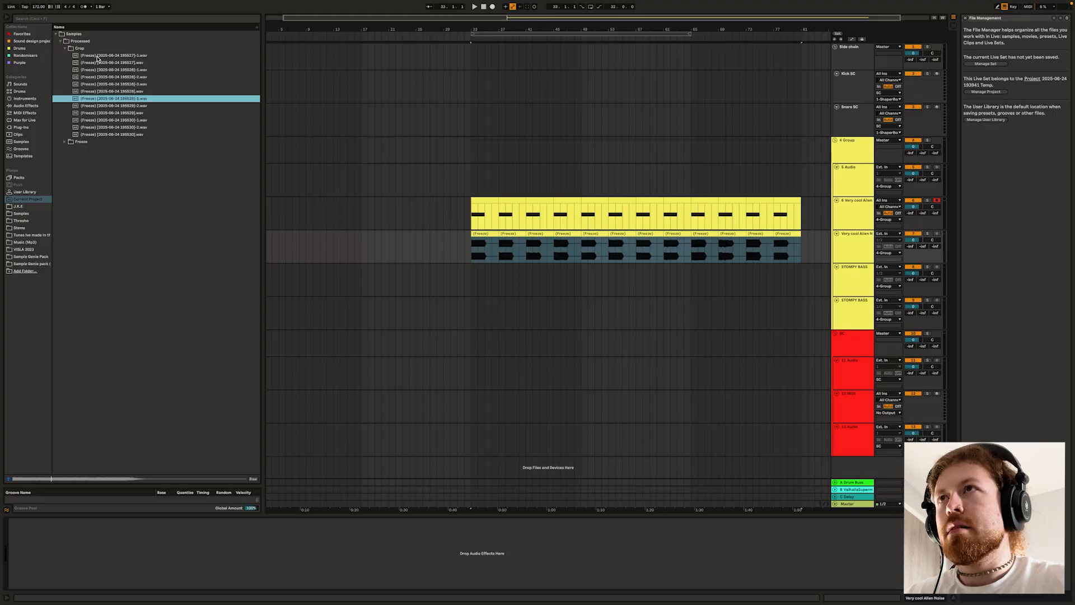
key("Down")
key("Down")
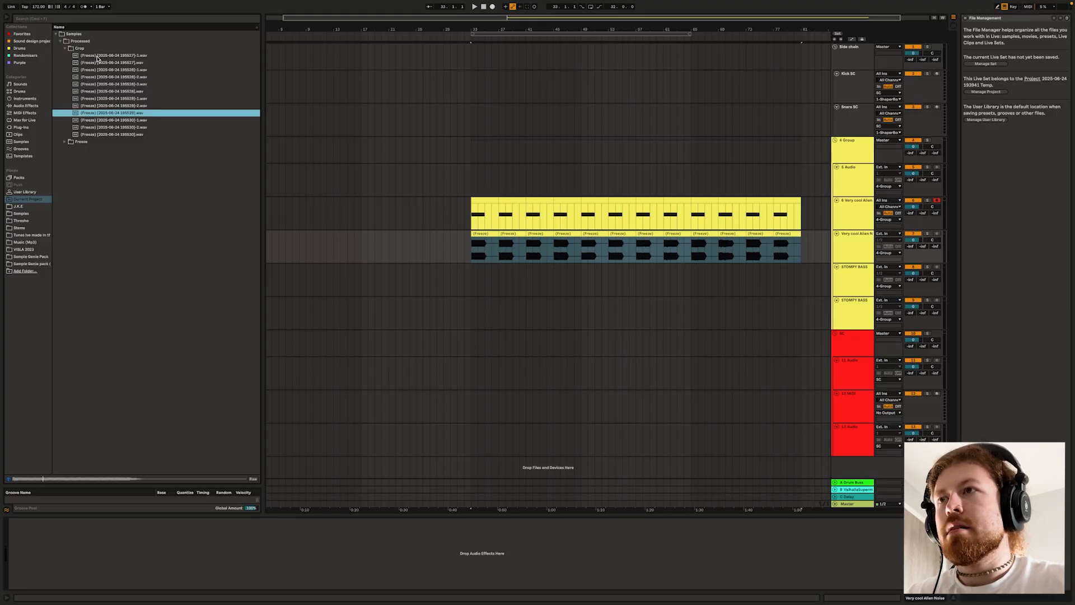
key("Down")
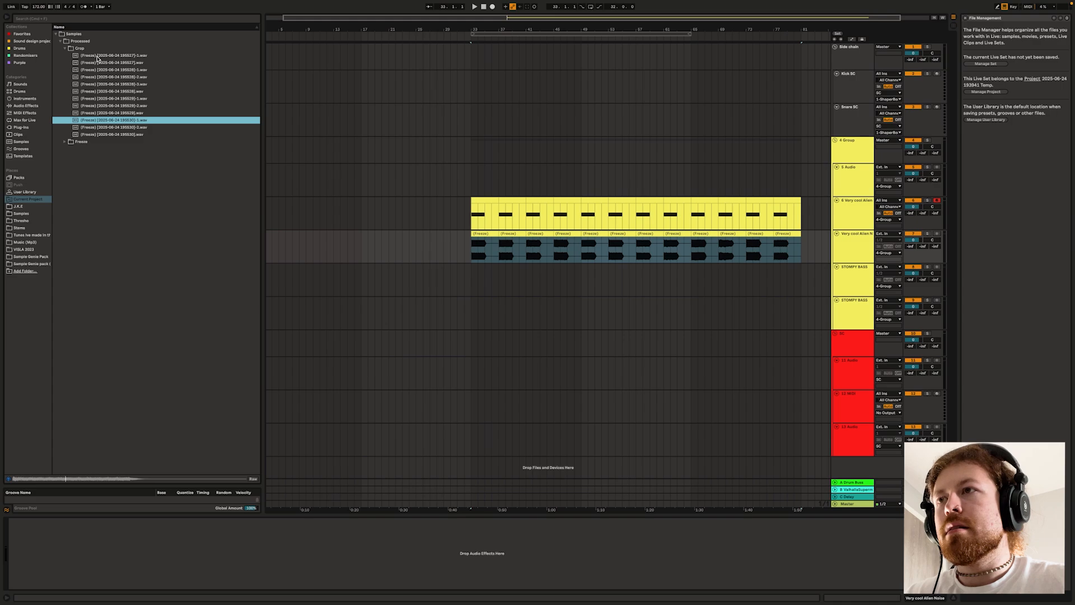
key("Down")
key("Down")
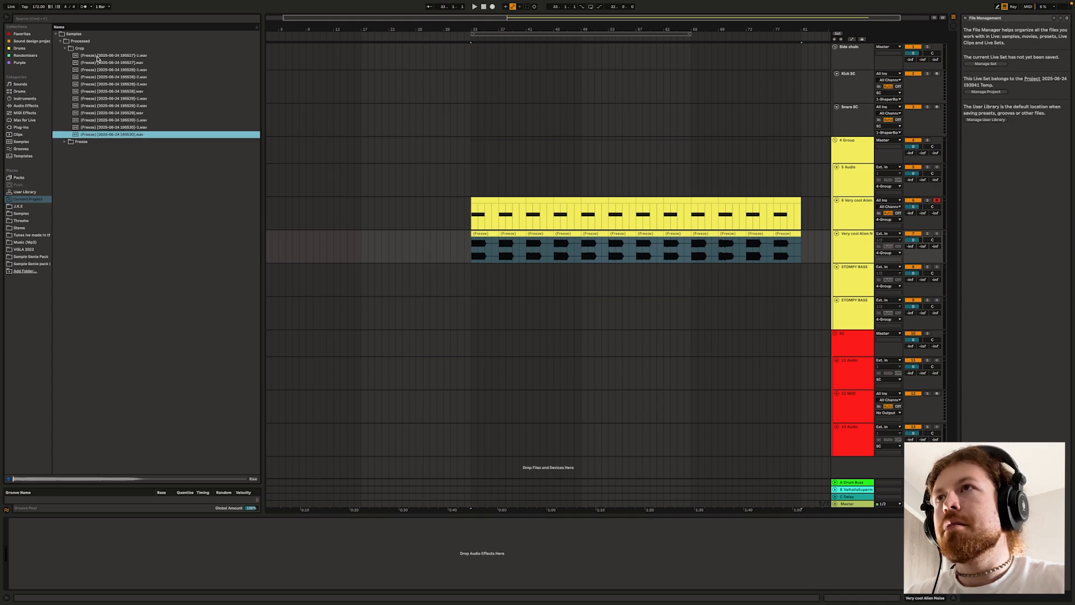
key("Up")
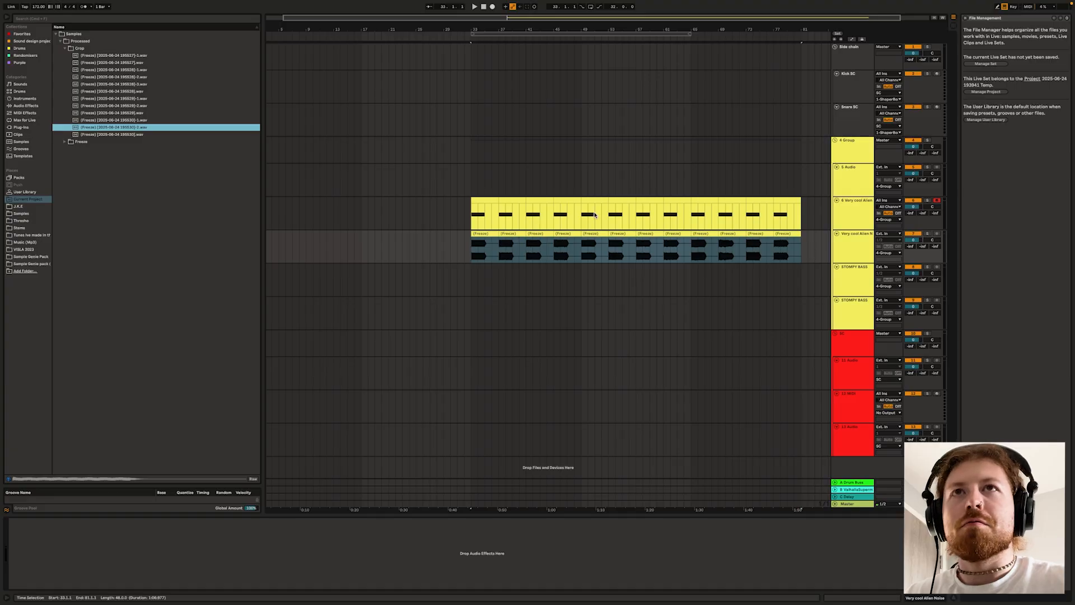
- Delete all the clips from the flattened track and move the last sample in the Crop folder to the trash
left_click_drag(818, 247, 464, 249)
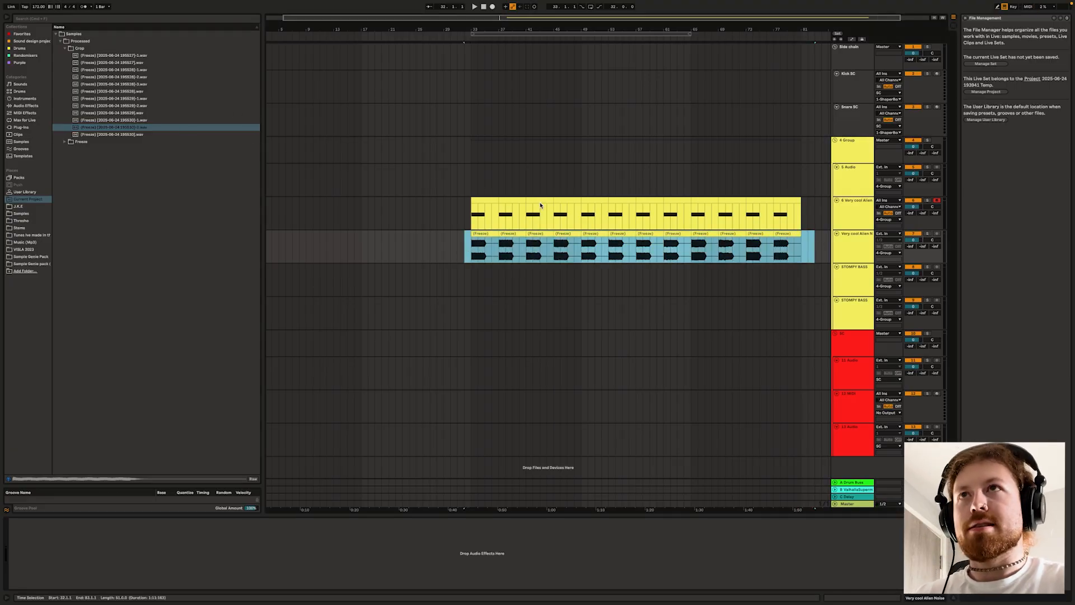
key("Delete")
left_click(167, 136)
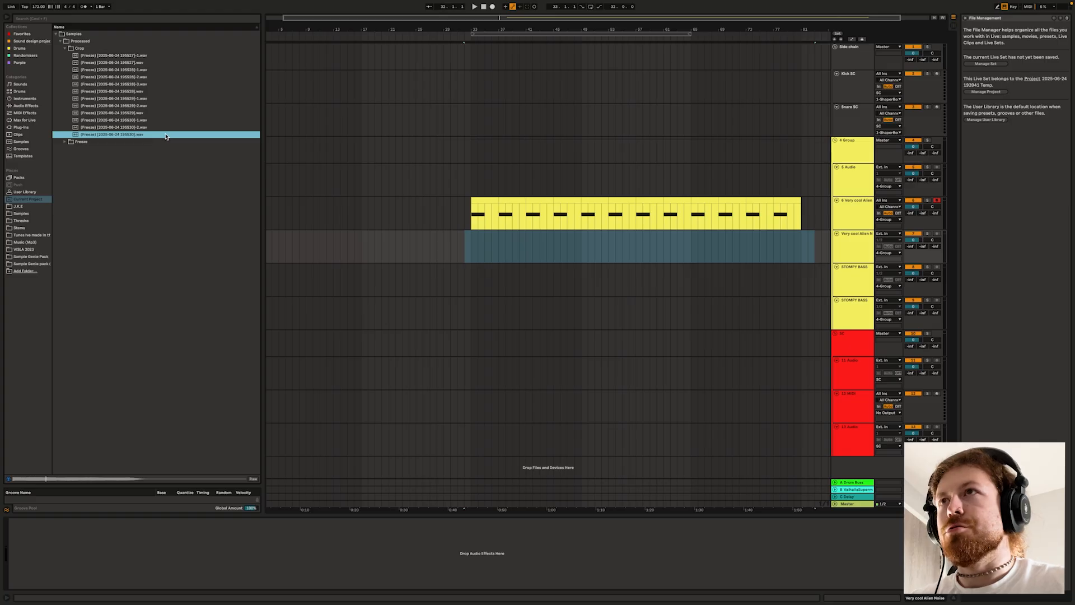
right_click(156, 137)
left_click(165, 139)
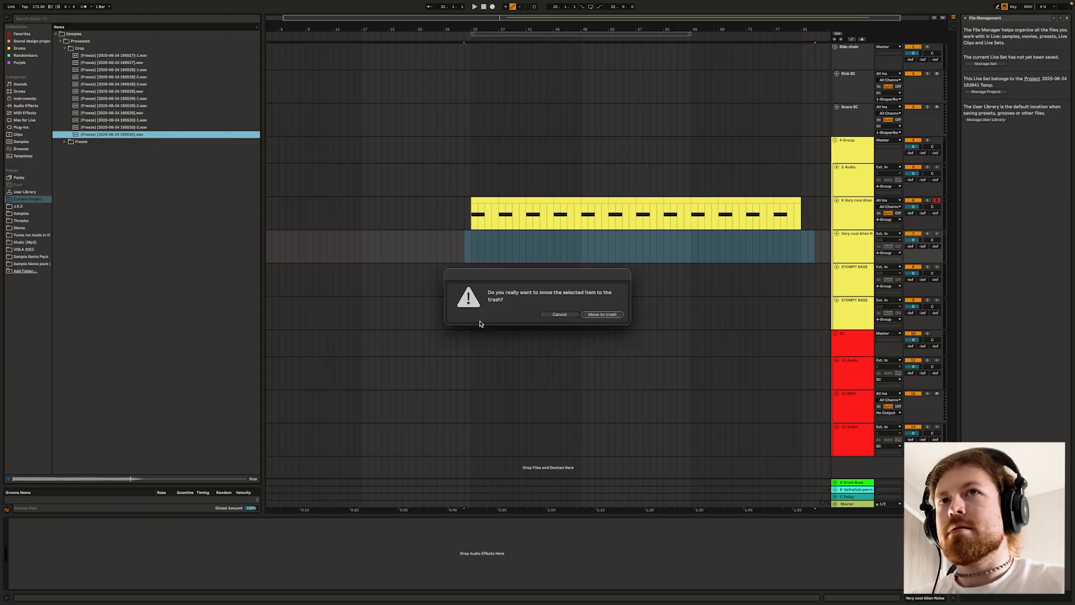
left_click(600, 314)
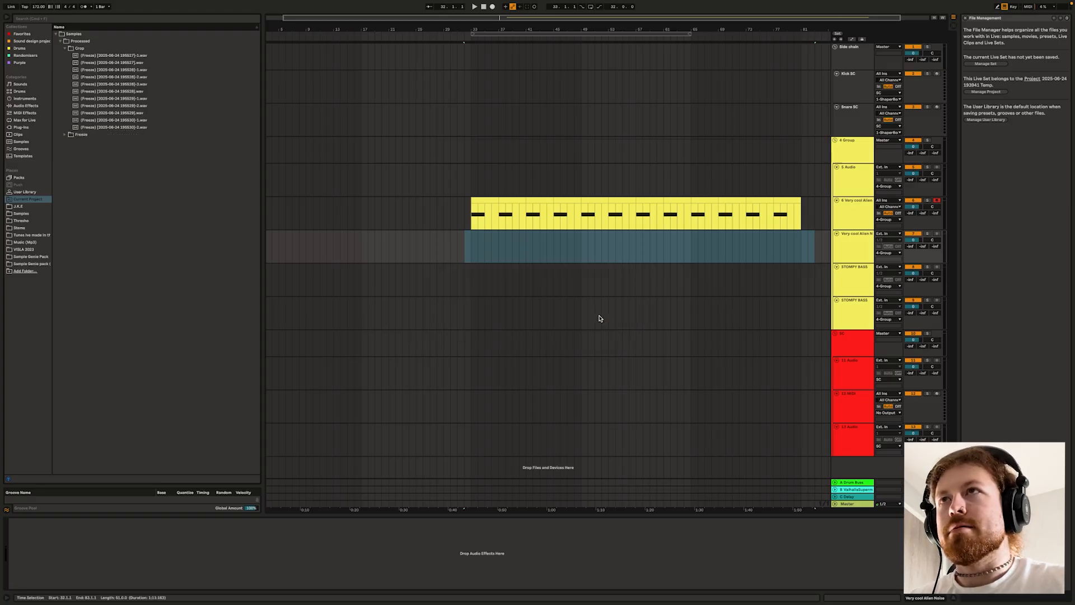
- Audition the last samples in the Crop folder and move the third-from-last one to the trash
left_click(119, 128)
left_click(127, 121)
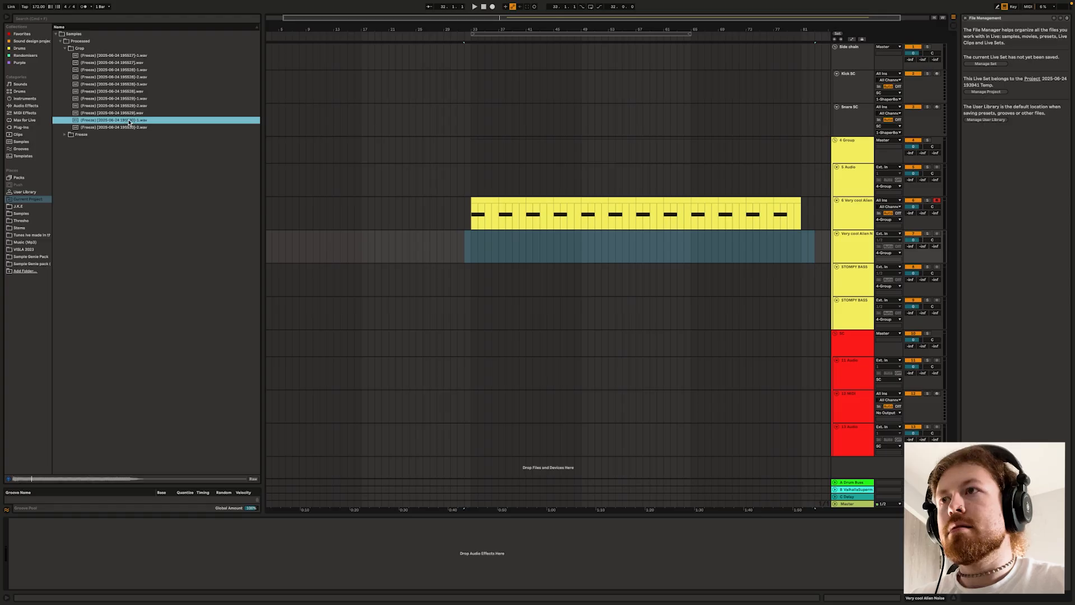
key("Up")
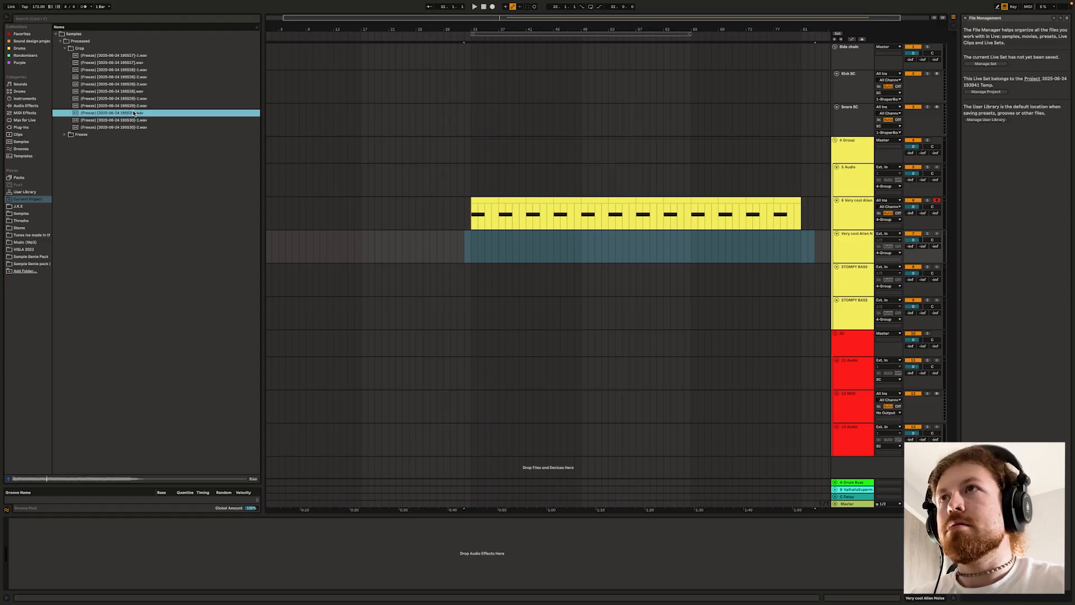
right_click(134, 110)
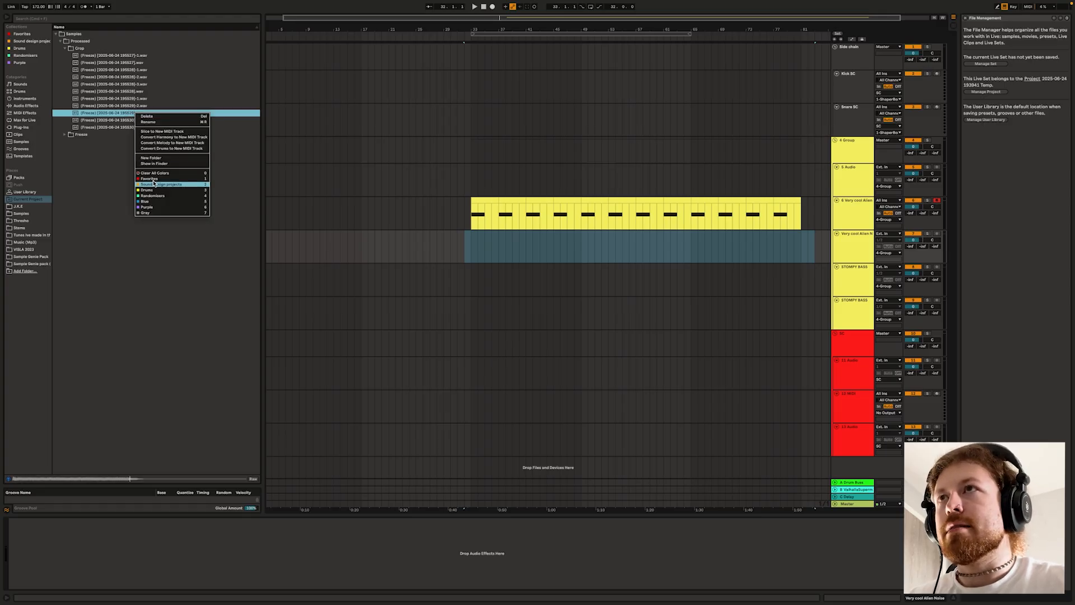
left_click(156, 117)
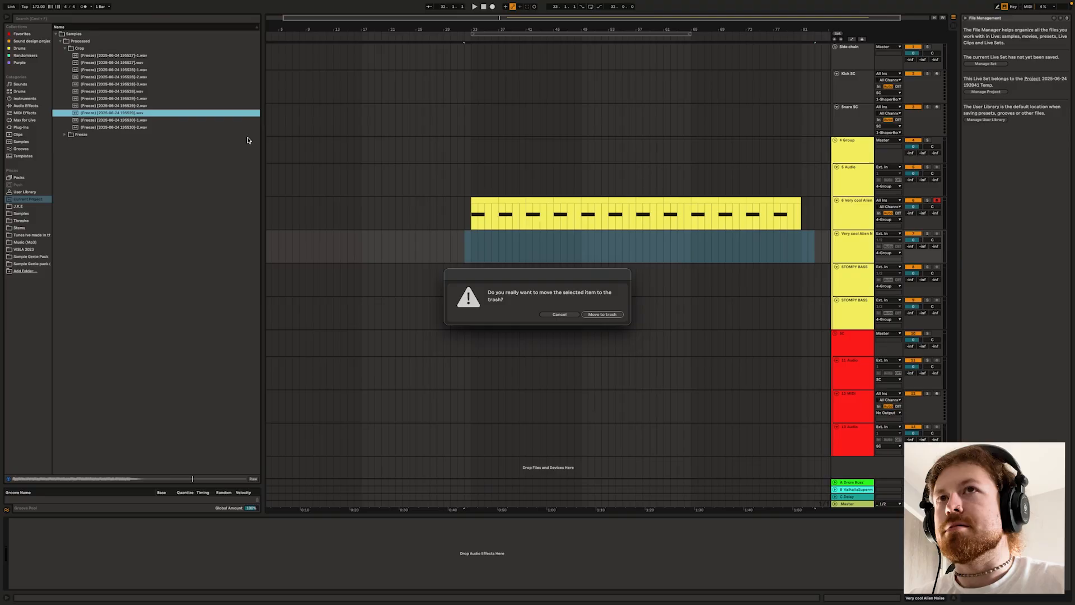
left_click(607, 315)
- Audition the next samples further up the Crop folder and move the unwanted ones to the trash
left_click(123, 106)
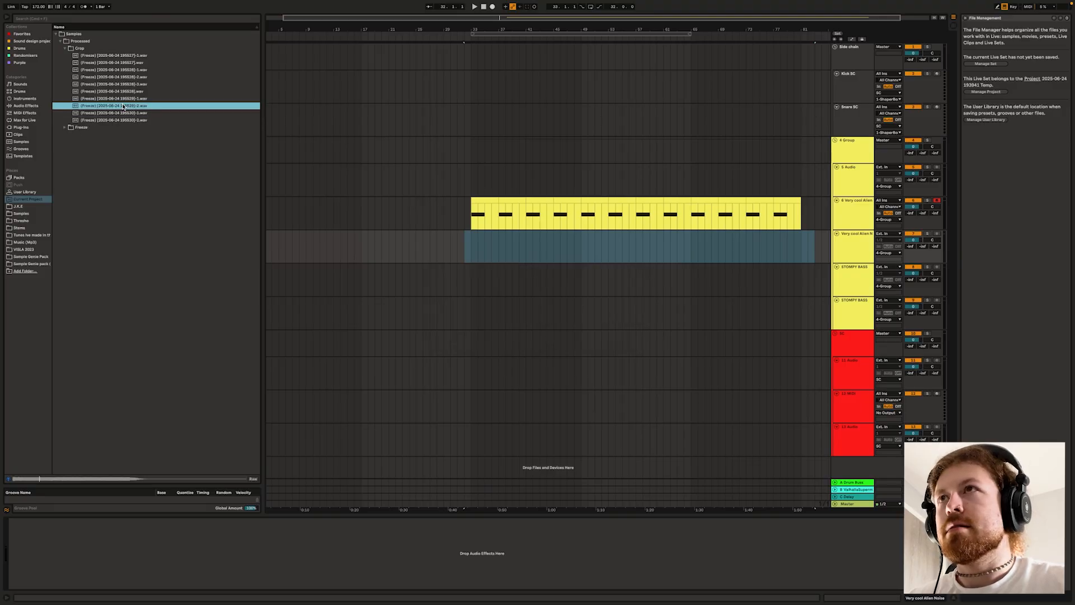
right_click(123, 106)
left_click(135, 108)
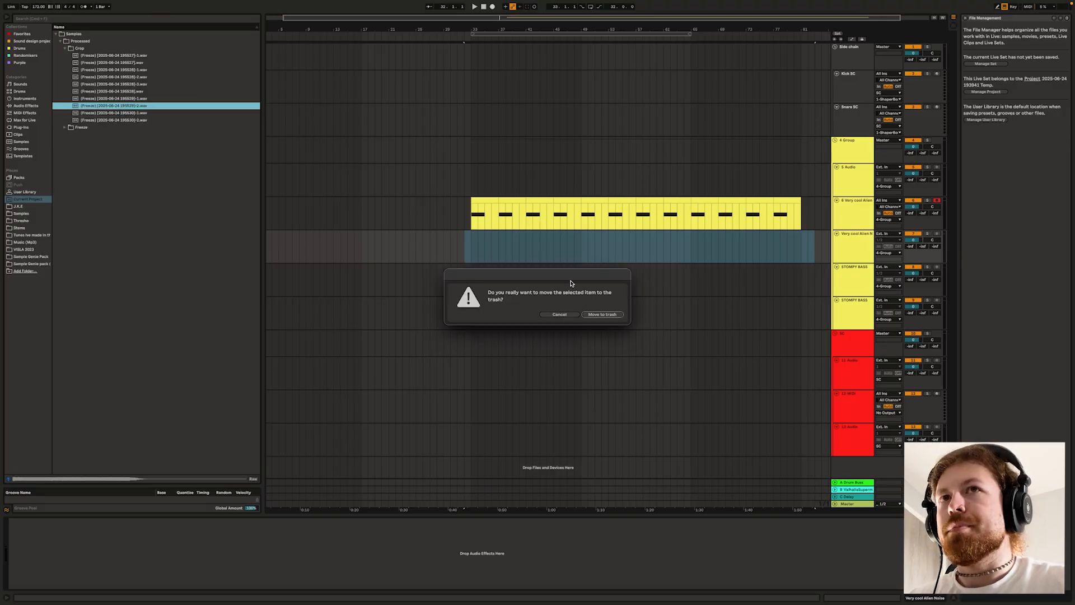
left_click(598, 315)
left_click(143, 100)
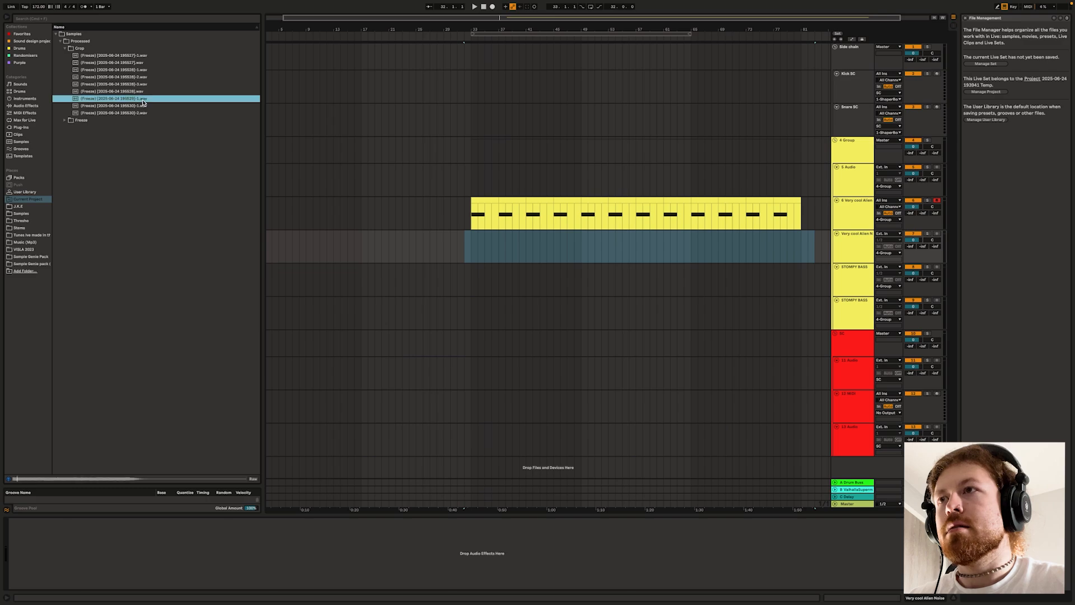
right_click(143, 102)
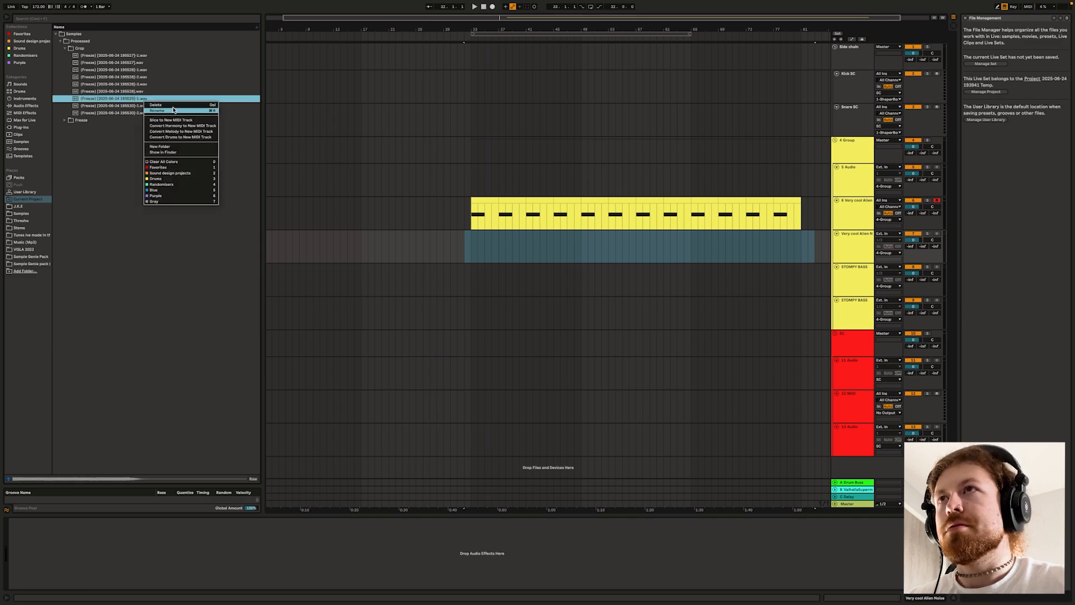
left_click(168, 105)
left_click(605, 314)
- Load the first cropped sample onto a newly inserted MIDI track in the group, with the alien noise MIDI track deactivated
left_click(140, 56)
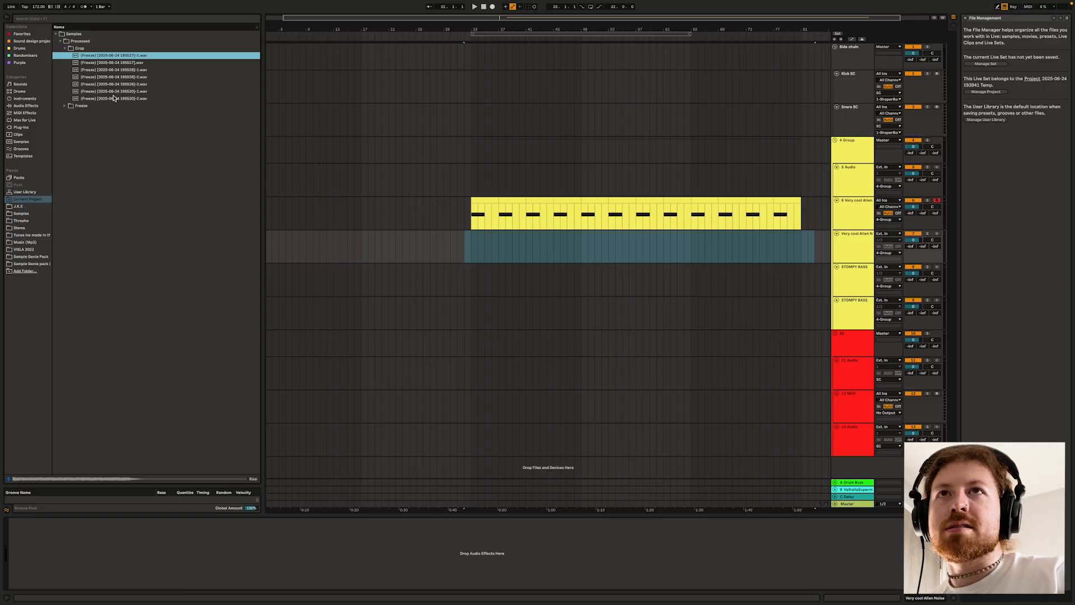
right_click(865, 329)
left_click(868, 308)
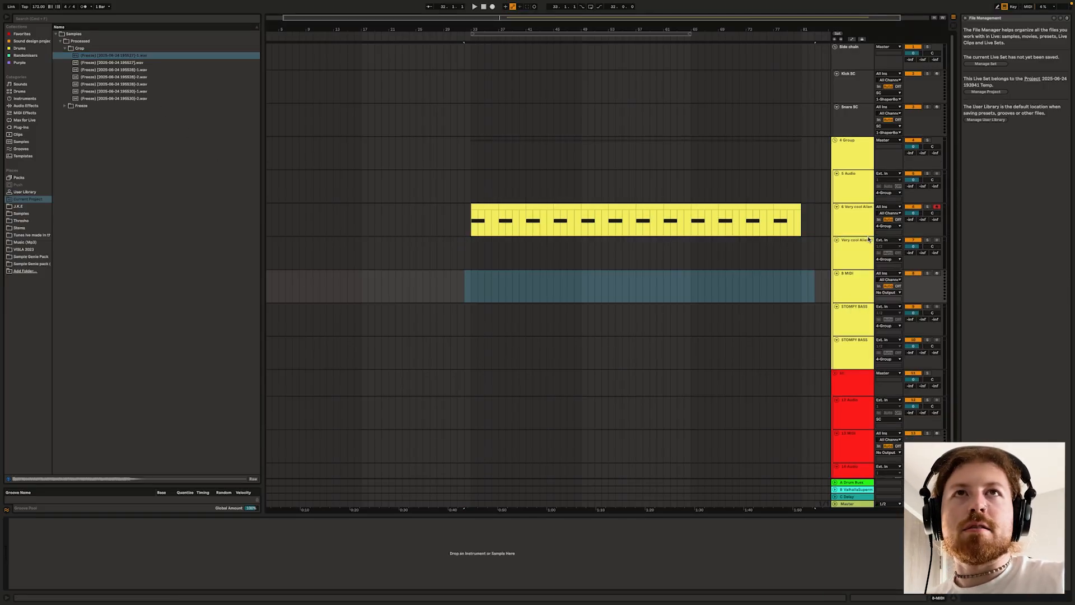
left_click(910, 208)
left_click(855, 289)
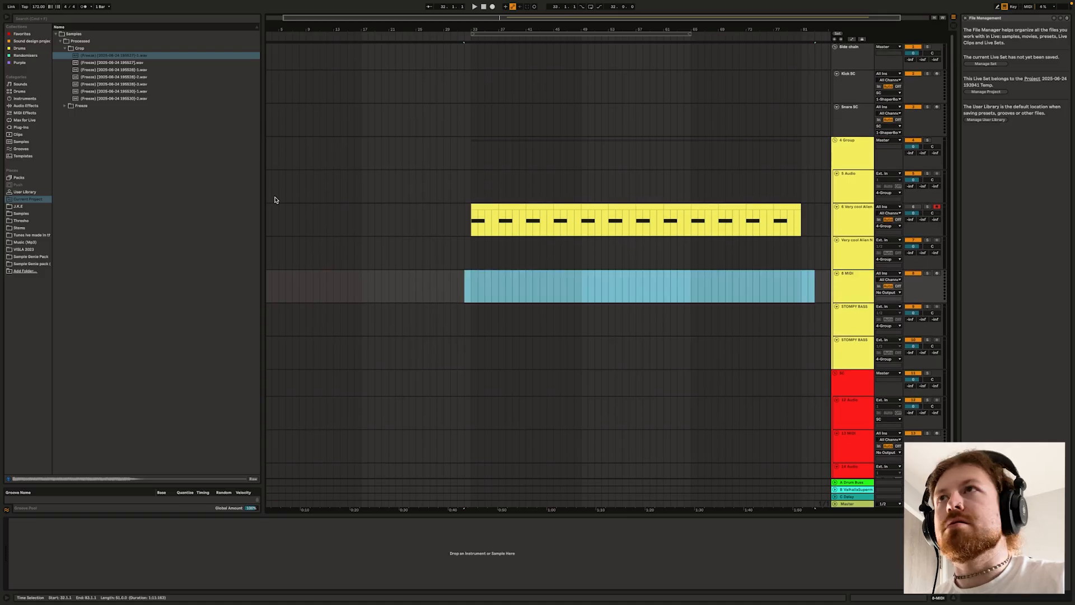
left_click_drag(103, 56, 81, 553)
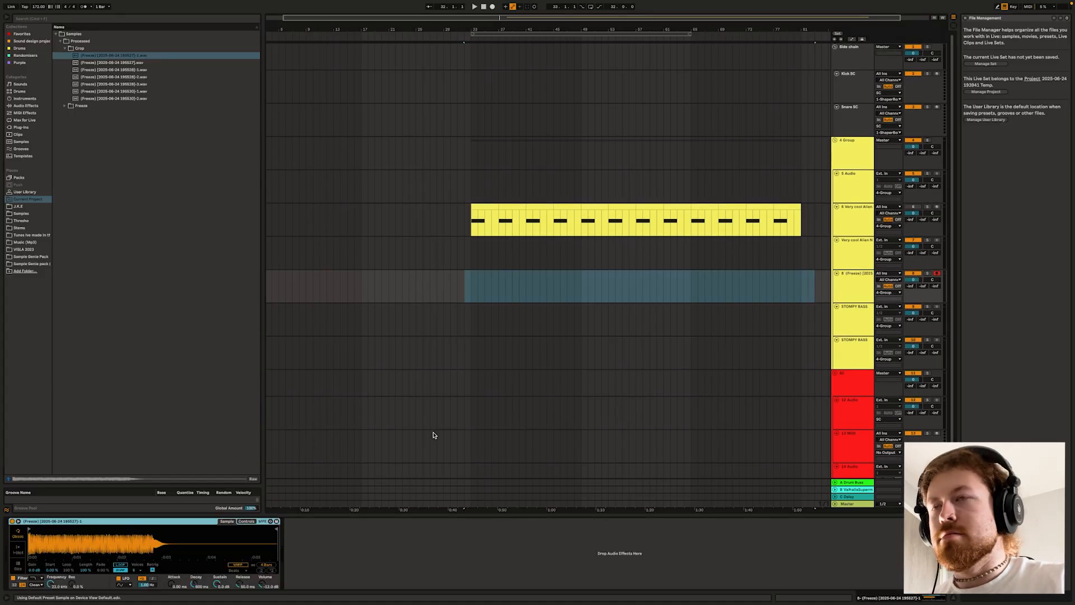
- Raise the sampler's volume to about -2.3 dB and show its filter and envelope controls while playing it an octave lower
left_click_drag(263, 586, 263, 591)
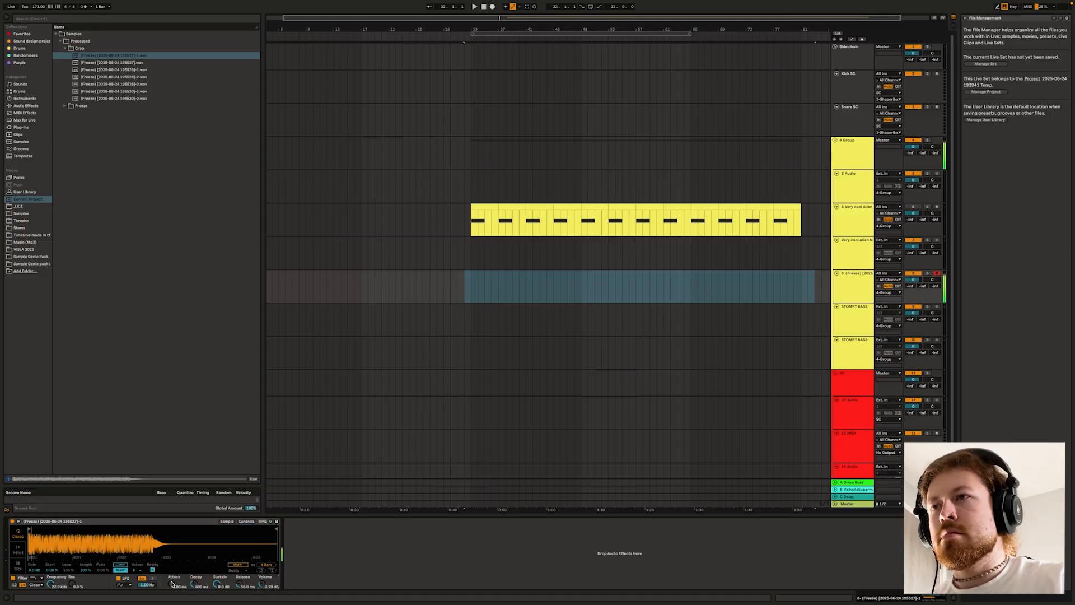
key("z")
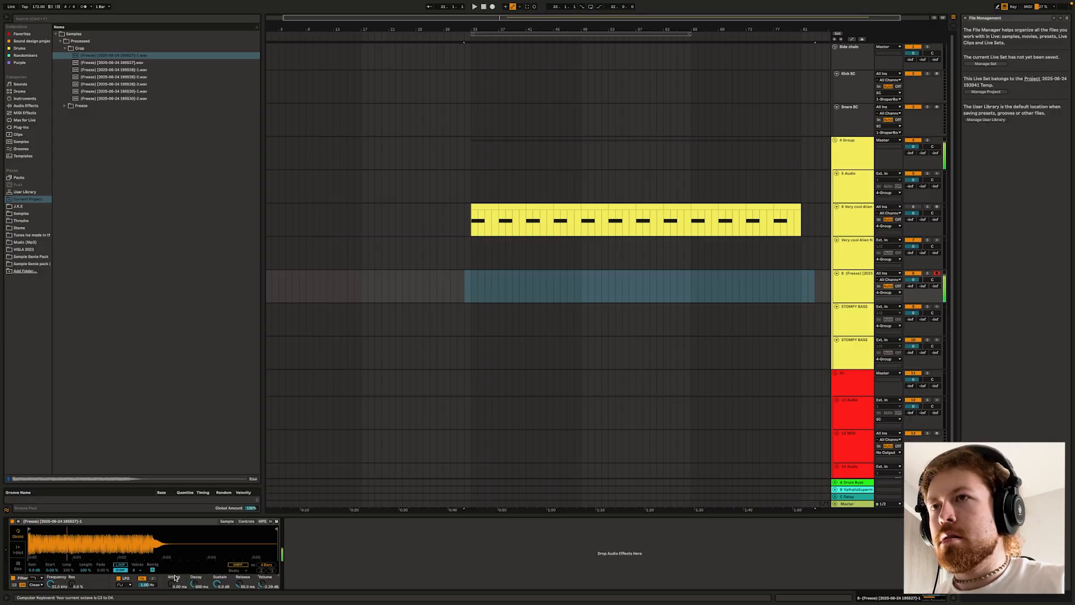
left_click(251, 522)
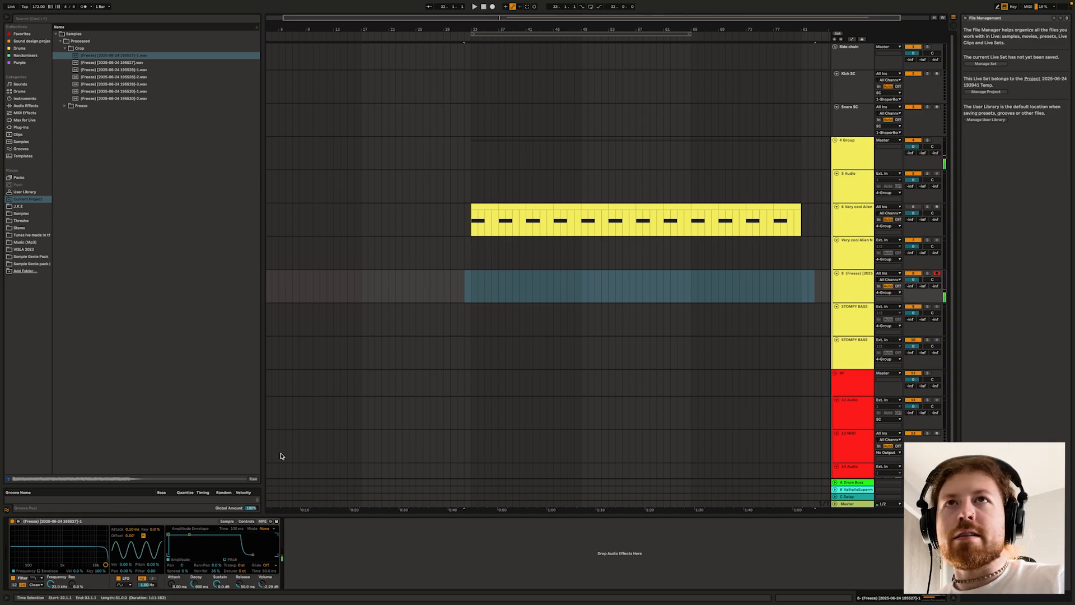
- Delete Serum 2 and the audio effect after it from the alien noise MIDI track, keeping Expression Control
left_click(852, 218)
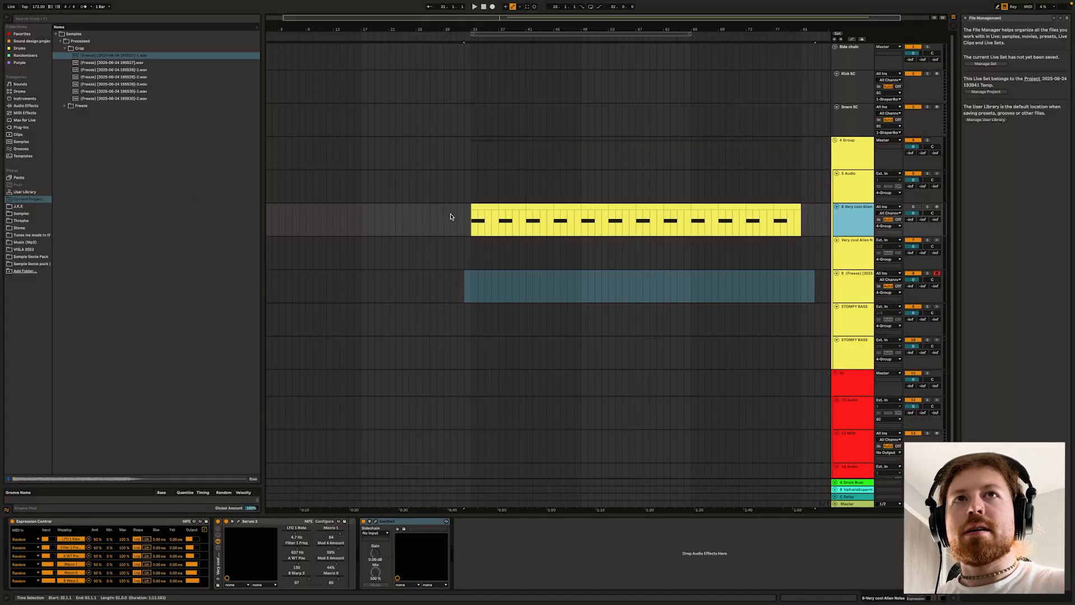
left_click(259, 522)
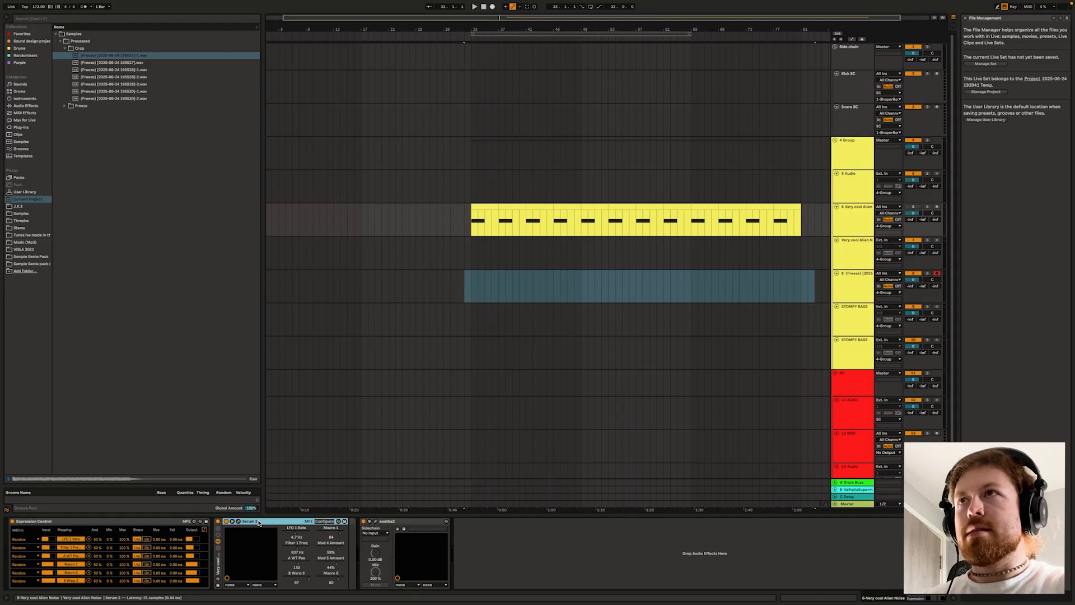
key("Delete")
left_click(291, 523)
key("Delete")
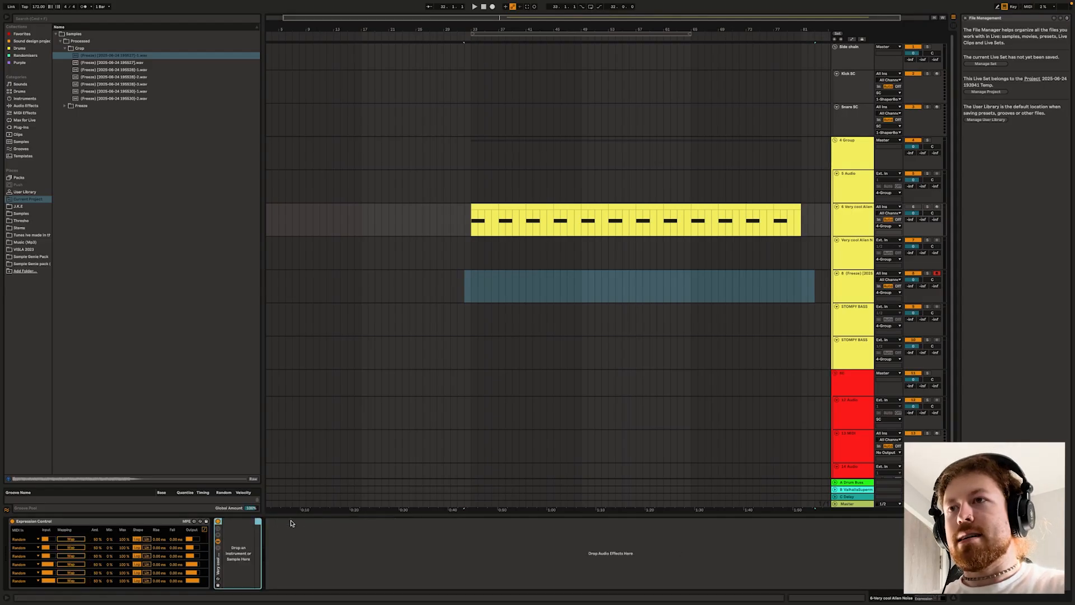
- Audition the cropped samples and load the last one into the alien noise track's empty instrument slot
left_click(108, 85)
left_click(111, 78)
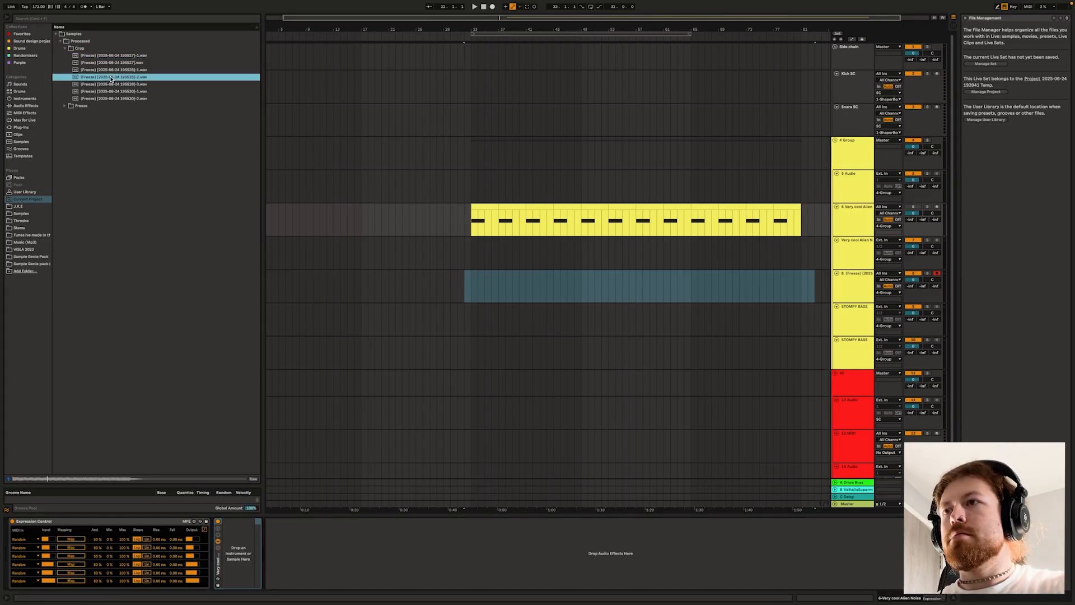
left_click(132, 99)
left_click_drag(117, 102, 231, 571)
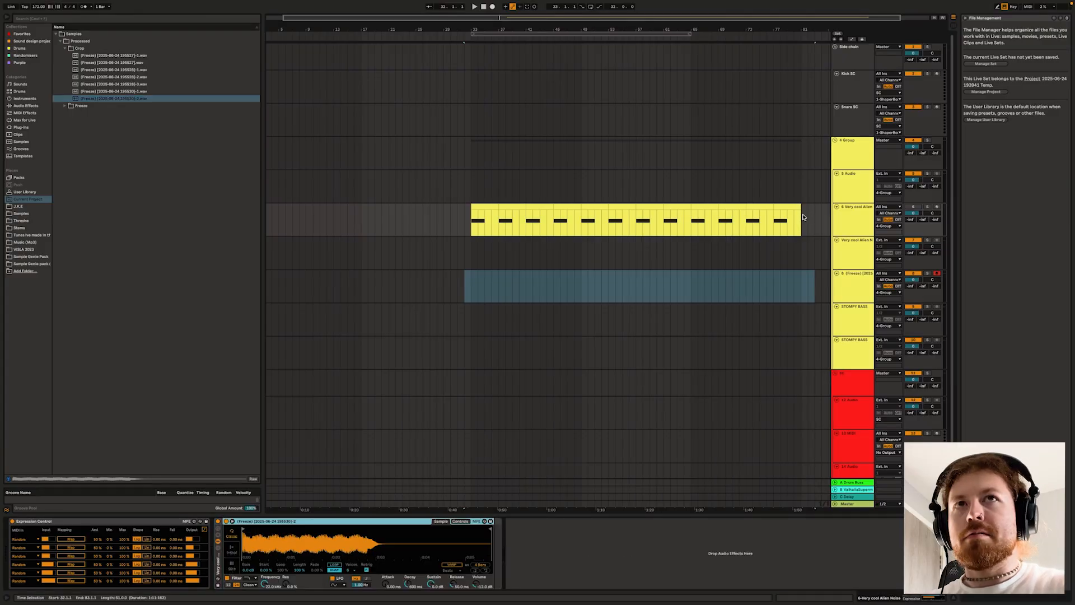
- Lengthen the notes in the alien noise MIDI clip and play the clip through the loaded sample
left_click_drag(806, 217, 471, 213)
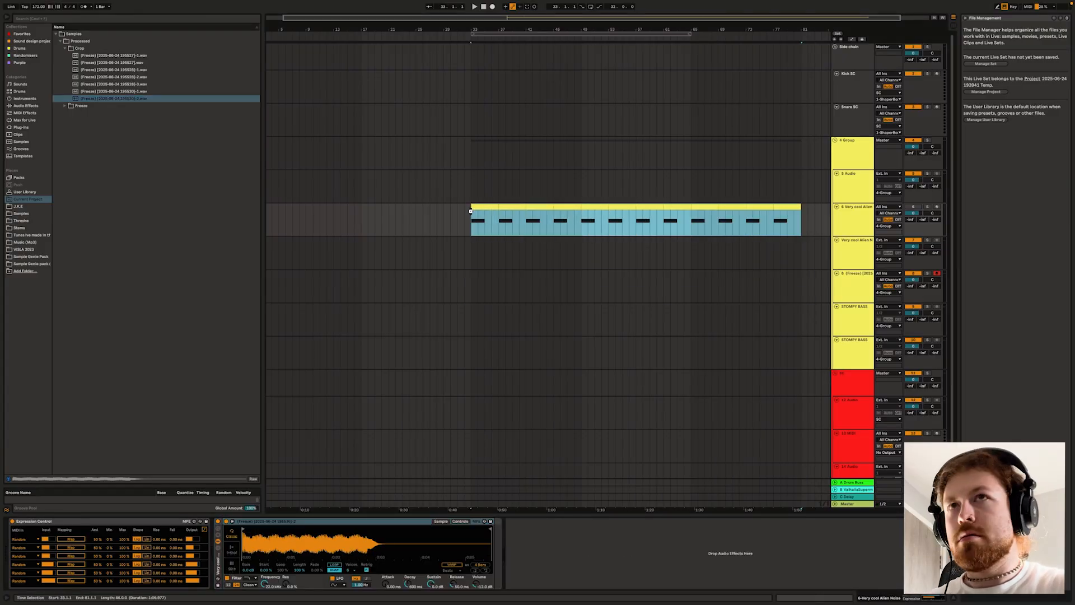
double_click(525, 213)
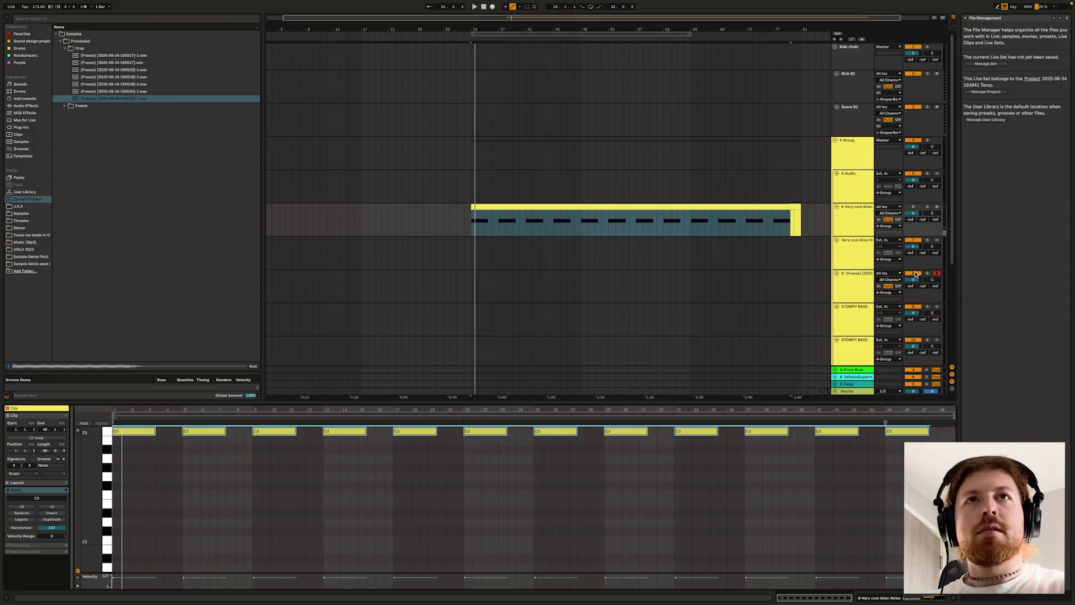
left_click(859, 225)
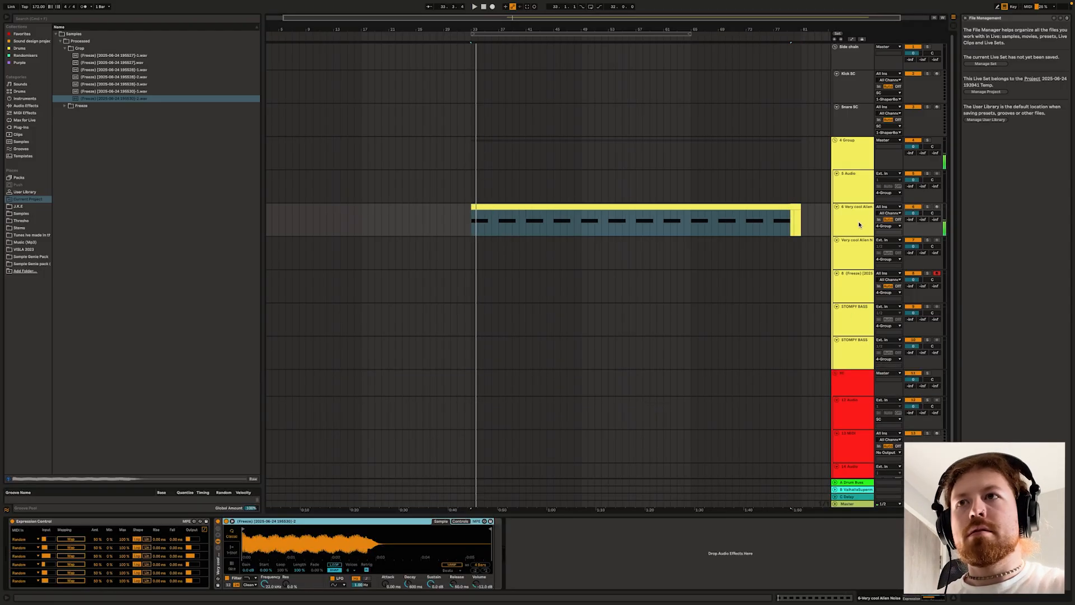
- Add an Auto Filter after the sampler and group it into an Audio Effect Rack
left_click(23, 106)
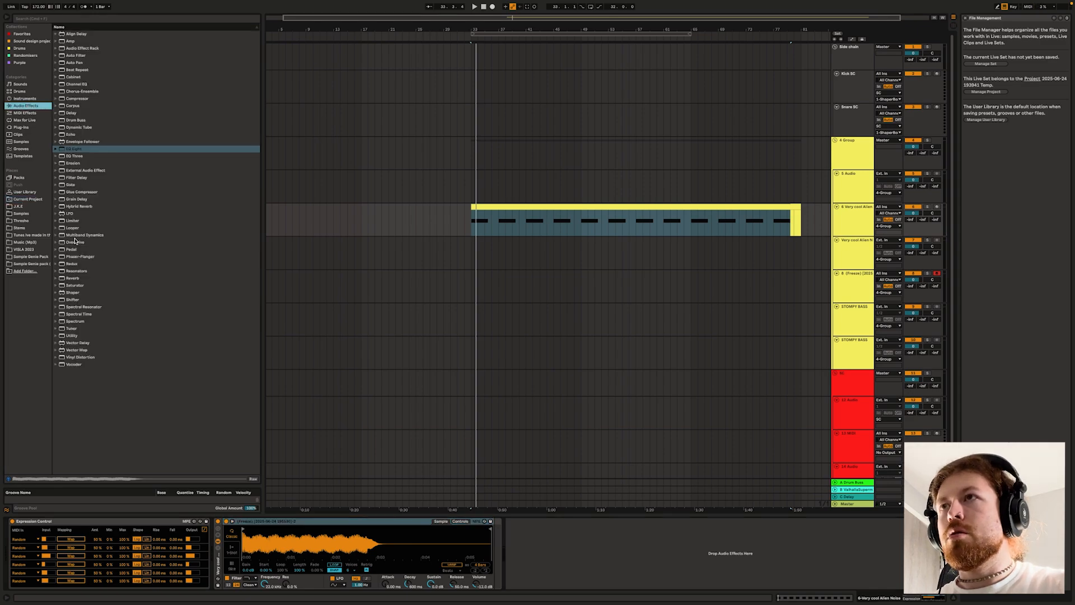
left_click_drag(76, 55, 601, 560)
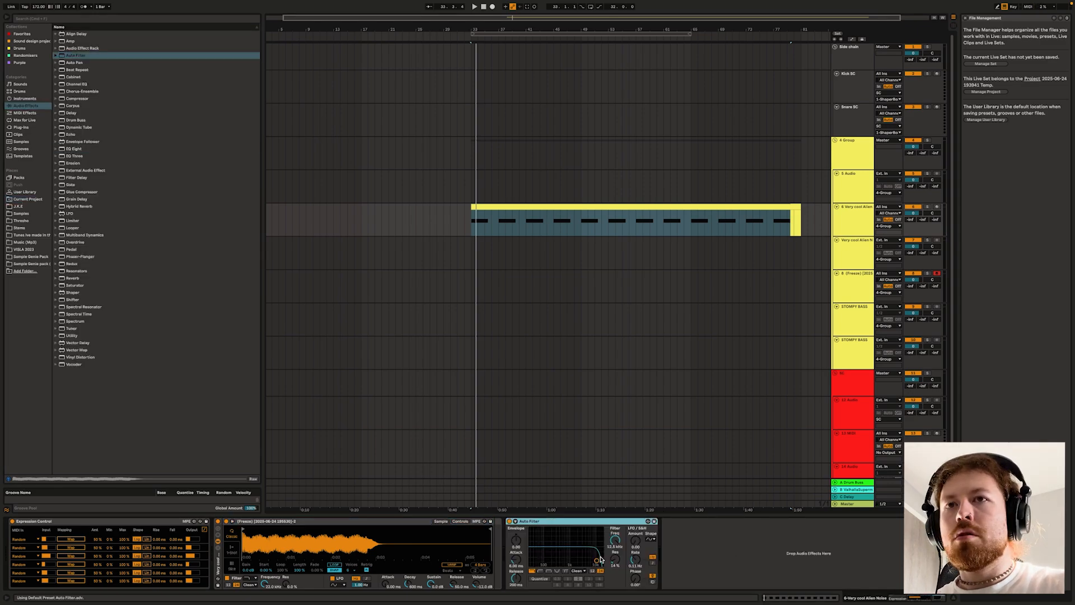
right_click(534, 522)
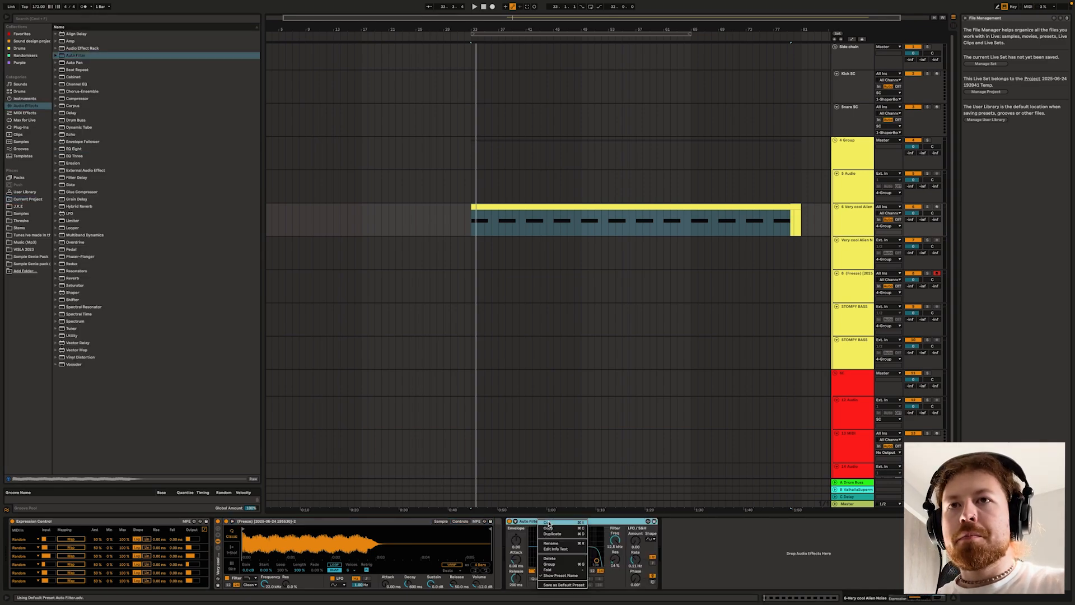
left_click(560, 564)
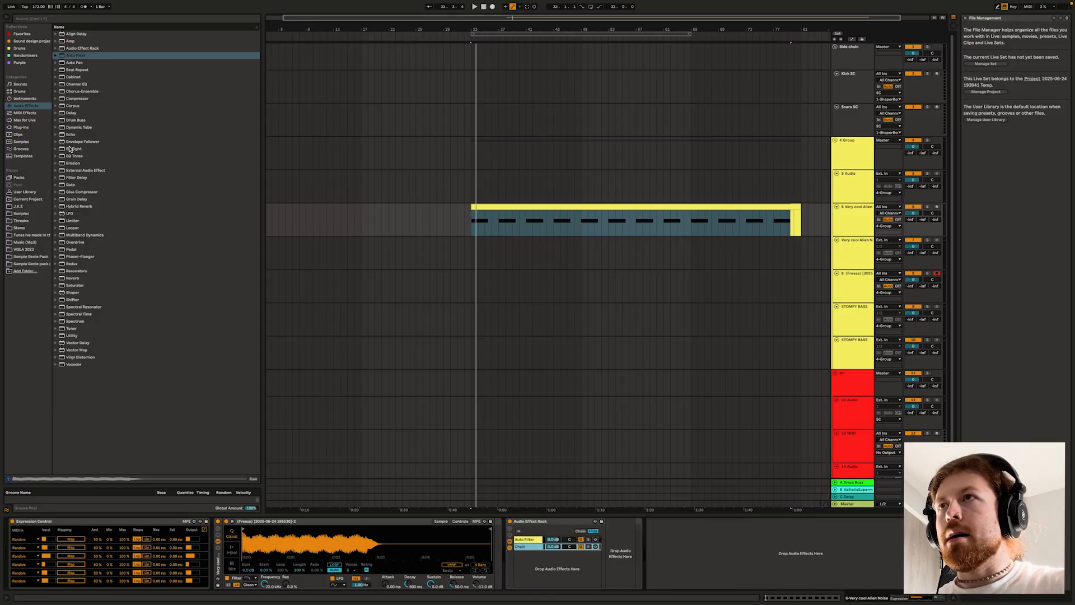
- Add EQ Eight to the rack's second chain and set a high-cut band at about 100 Hz
left_click_drag(69, 149, 606, 578)
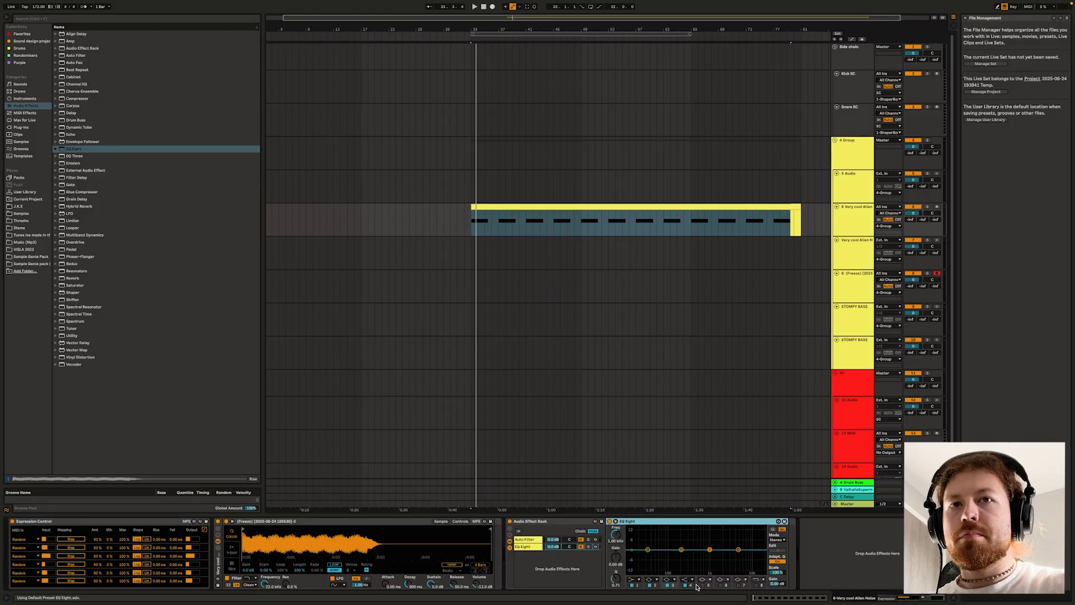
left_click(756, 585)
left_click_drag(762, 557, 668, 555)
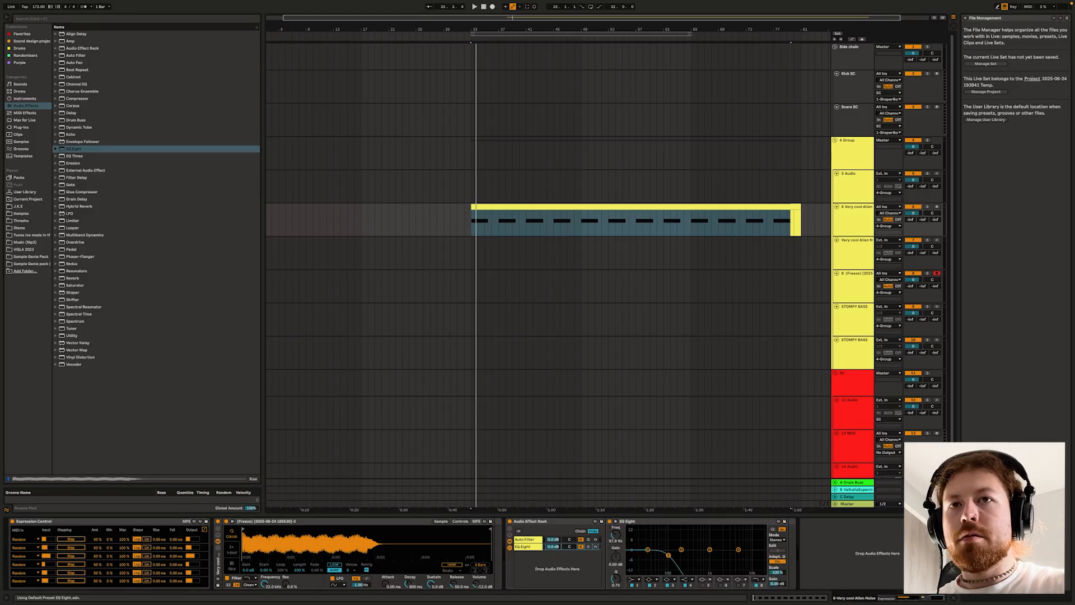
- Switch the Auto Filter to the Morph type and map its Morph, Resonance and Frequency to Expression Control's random sources
left_click(537, 540)
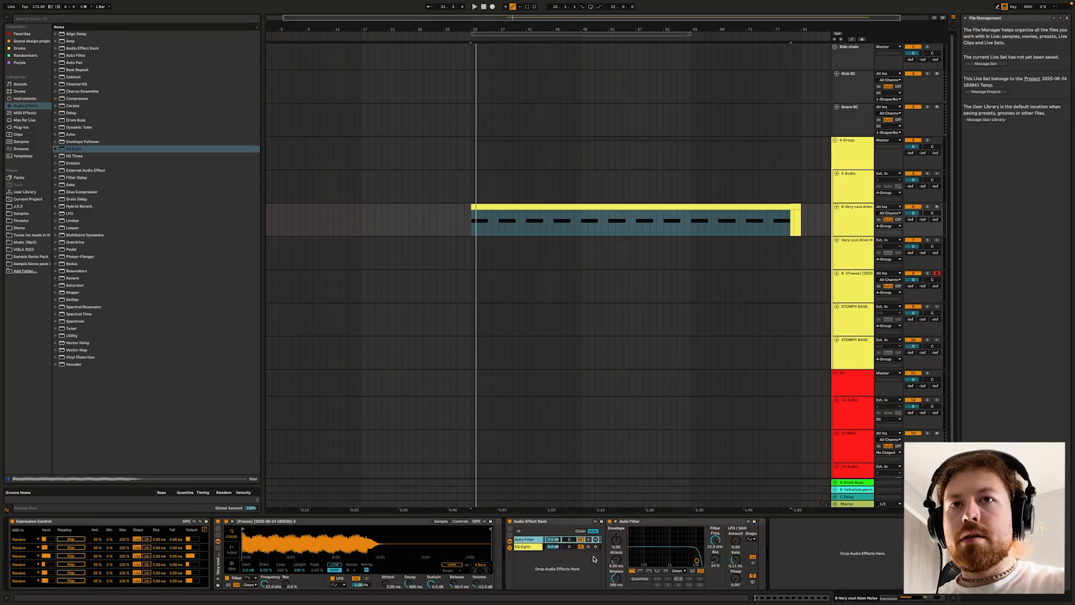
left_click(664, 571)
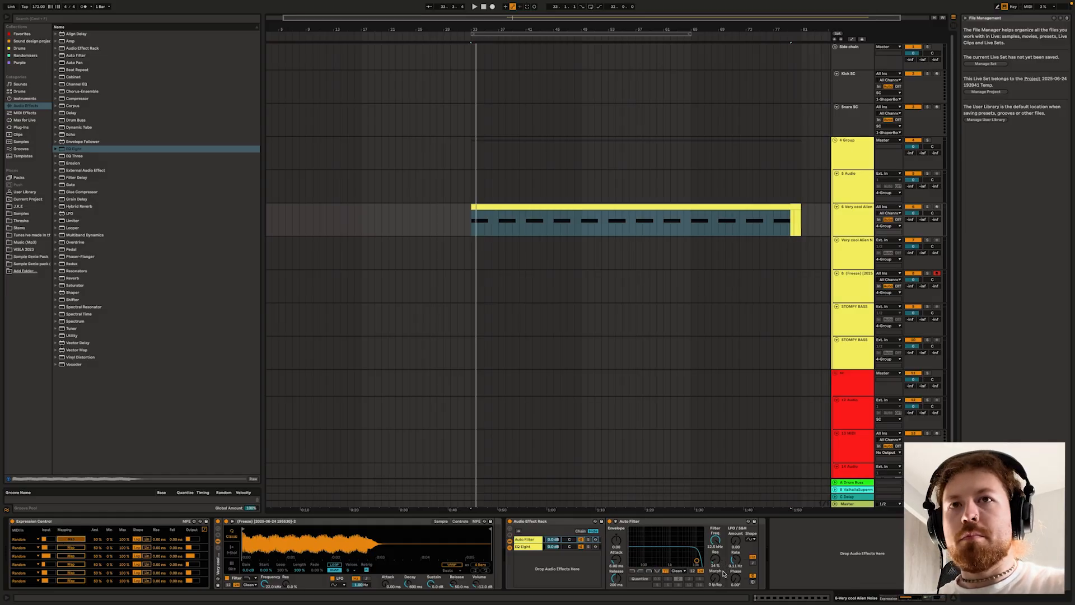
left_click(721, 584)
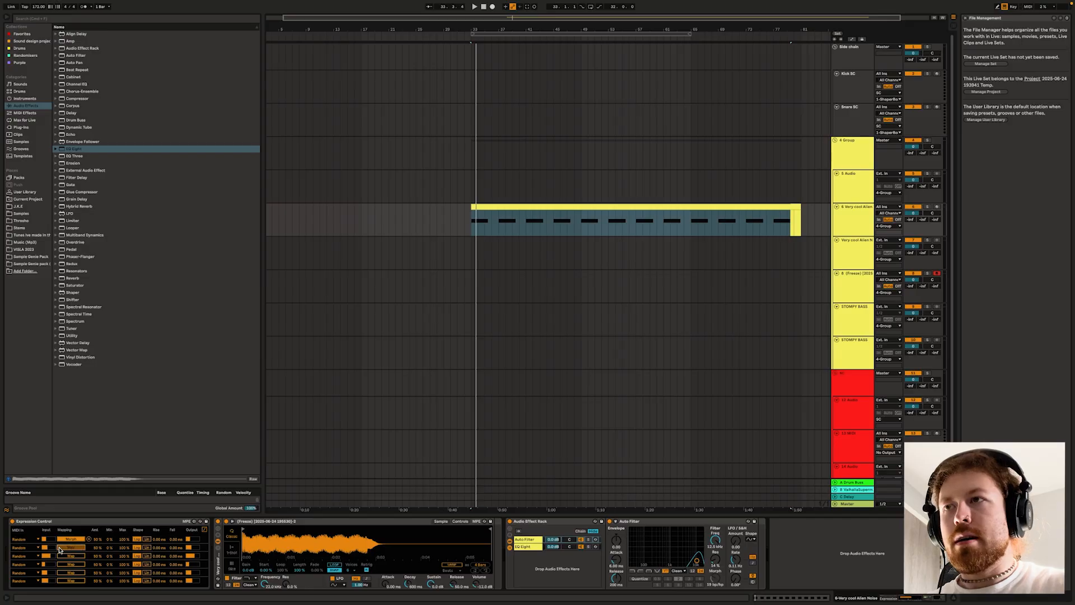
left_click(713, 560)
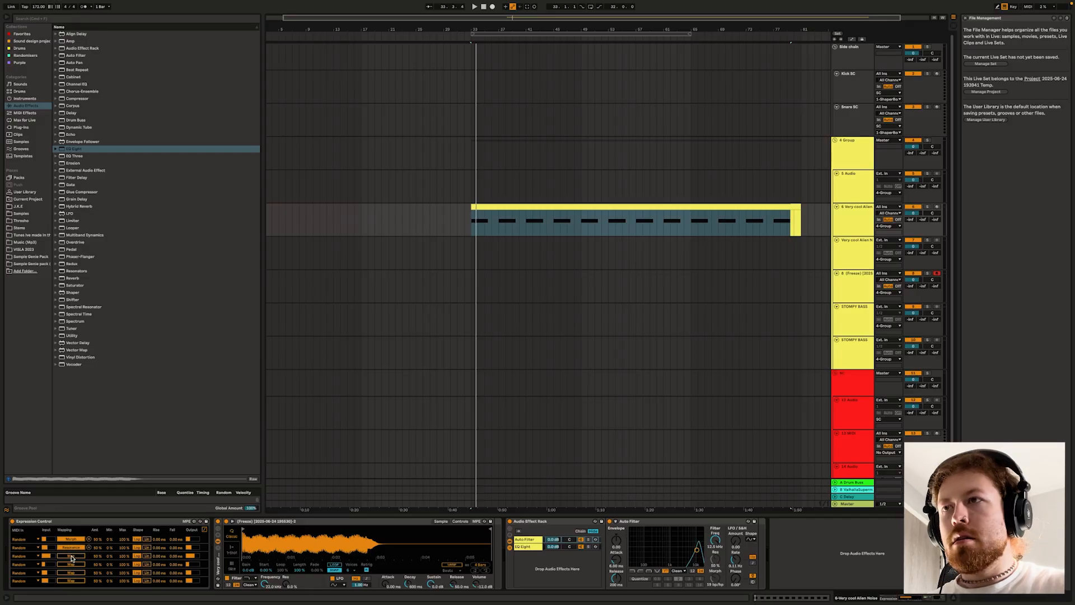
left_click(716, 540)
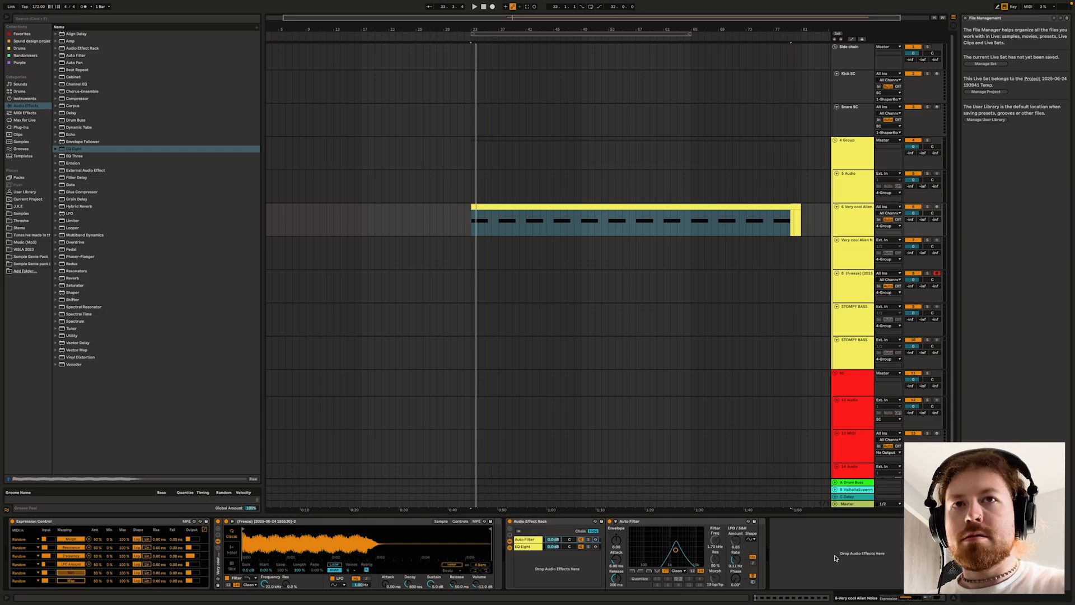
left_click(799, 223)
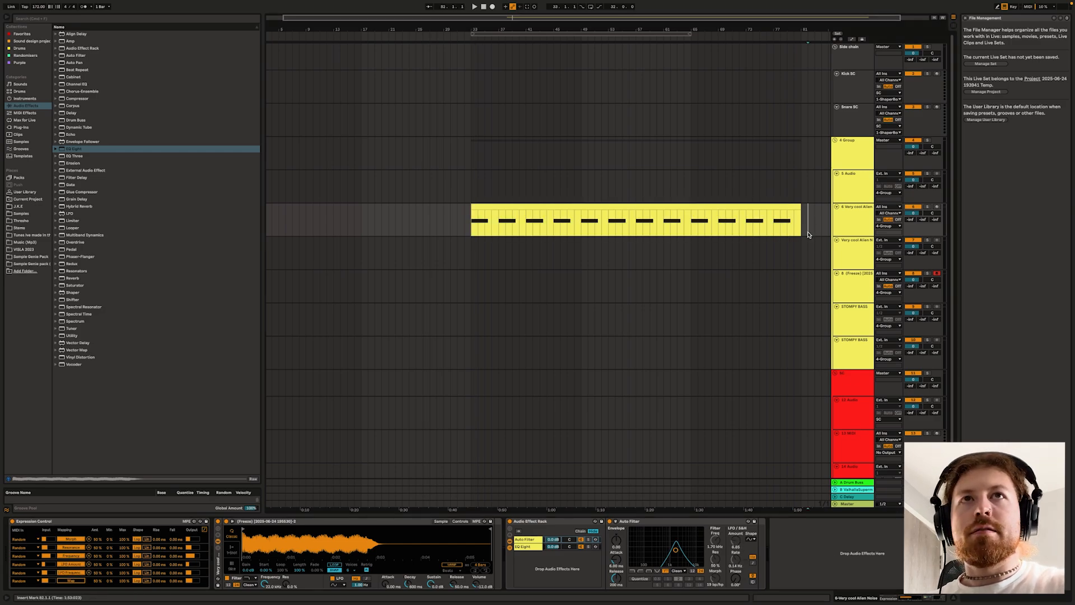
- Freeze the Very cool Alien Noise track with its MIDI clip and flatten it to audio
left_click_drag(799, 222, 455, 221)
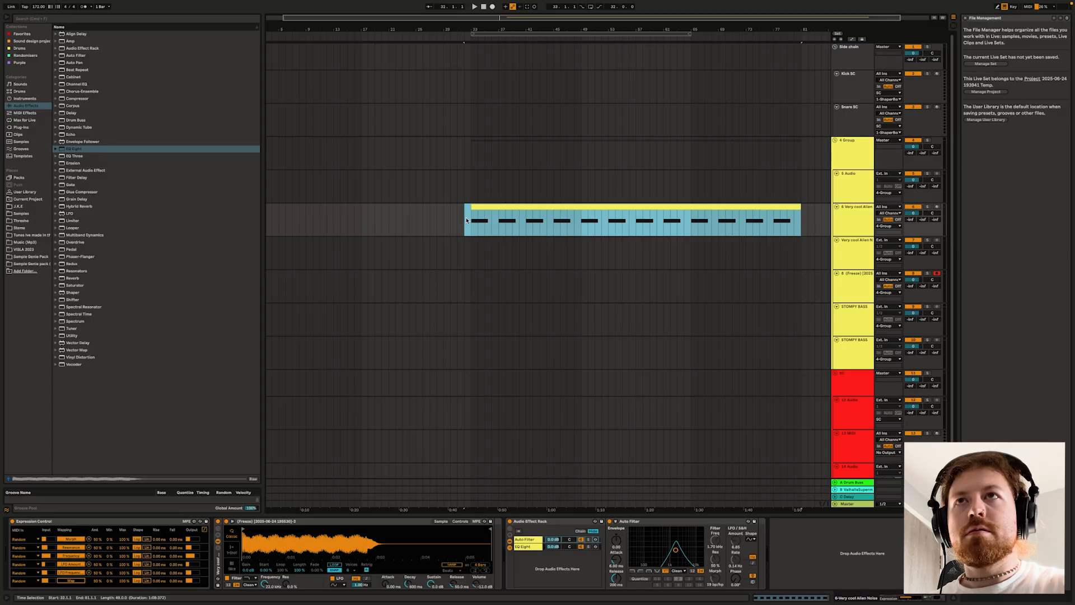
right_click(483, 222)
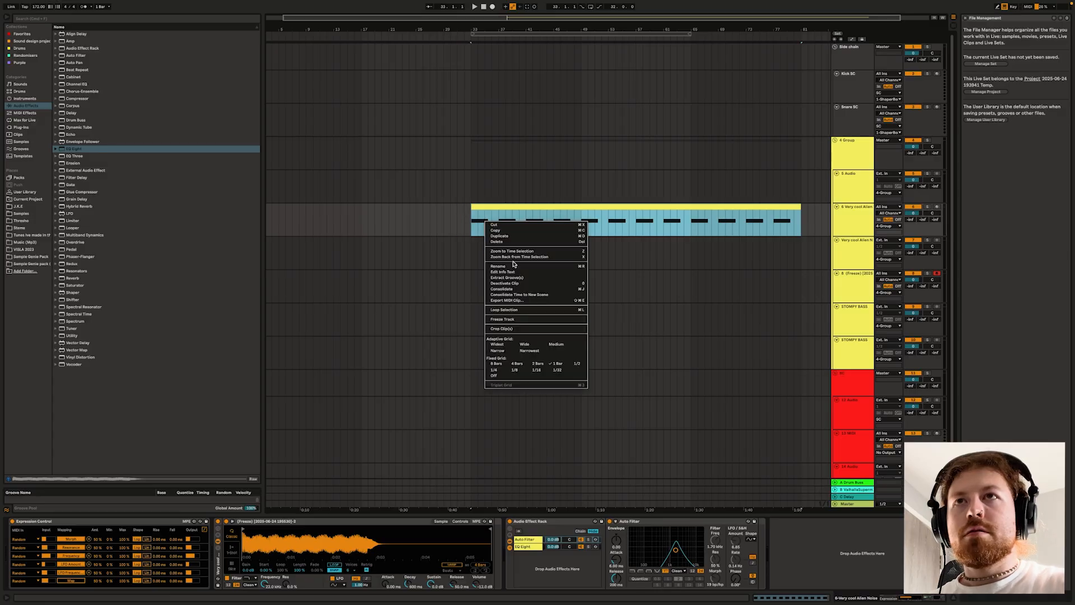
left_click(525, 322)
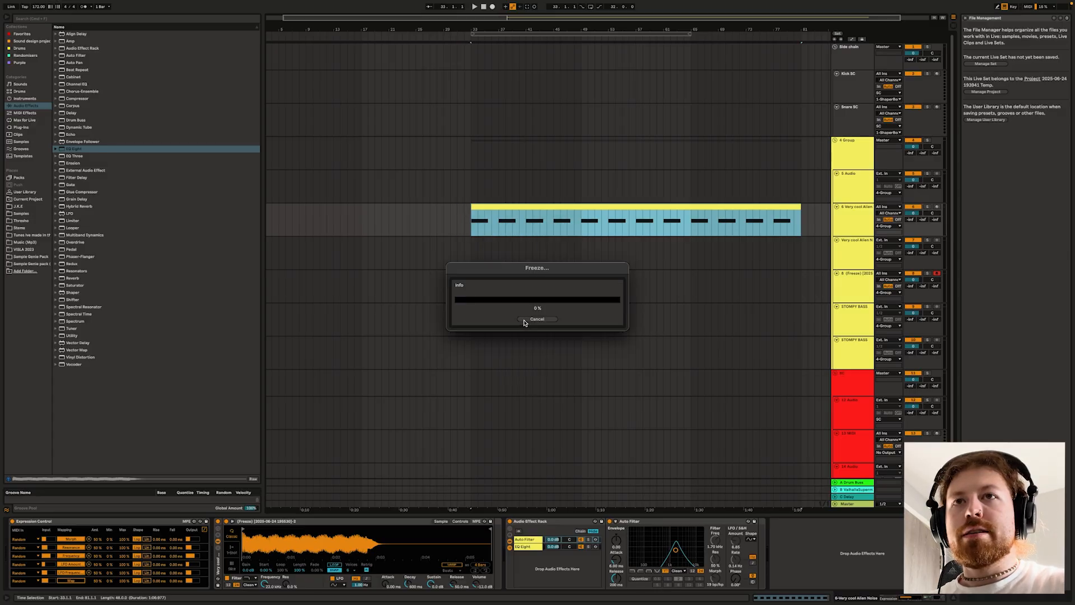
right_click(591, 229)
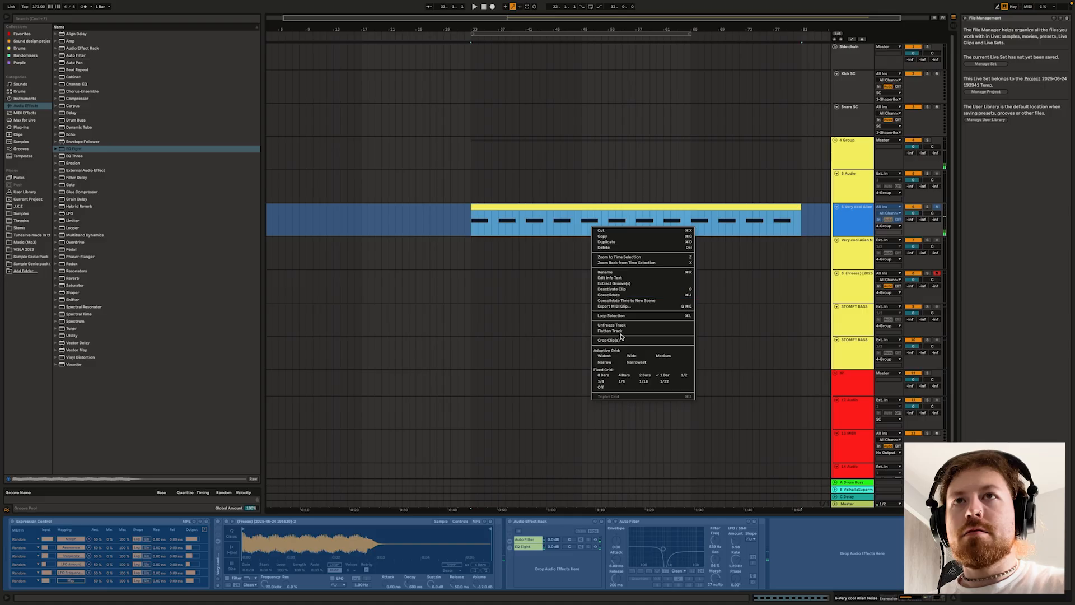
key("Return")
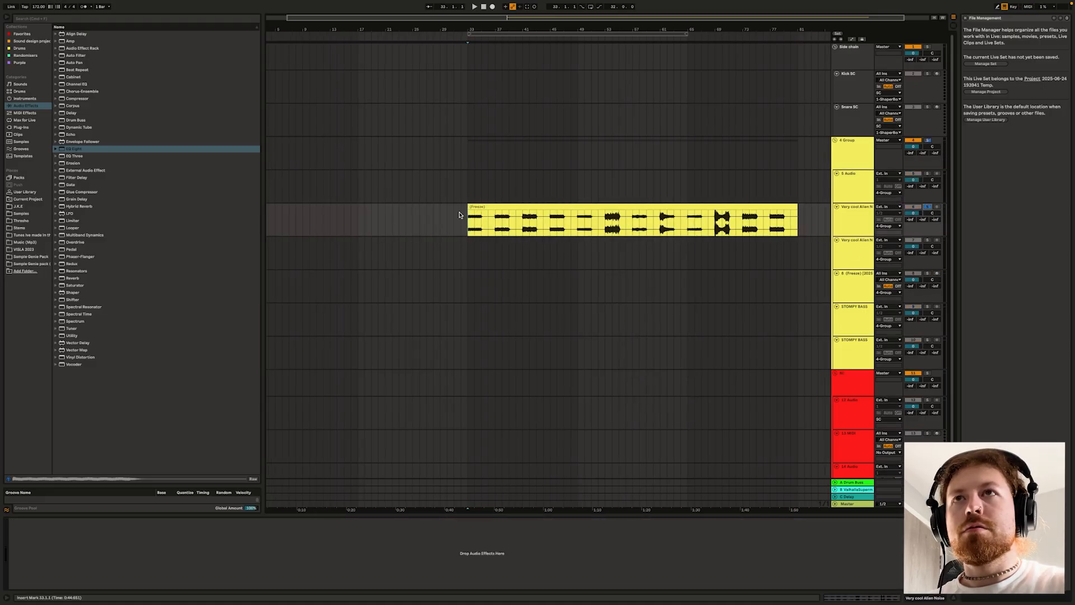
- Audition the rendered noise hits one by one across the flattened clip, starting playback briefly at each hit
scroll(460, 215, "right", 1)
key("space")
left_click(481, 225)
key("space")
key("space")
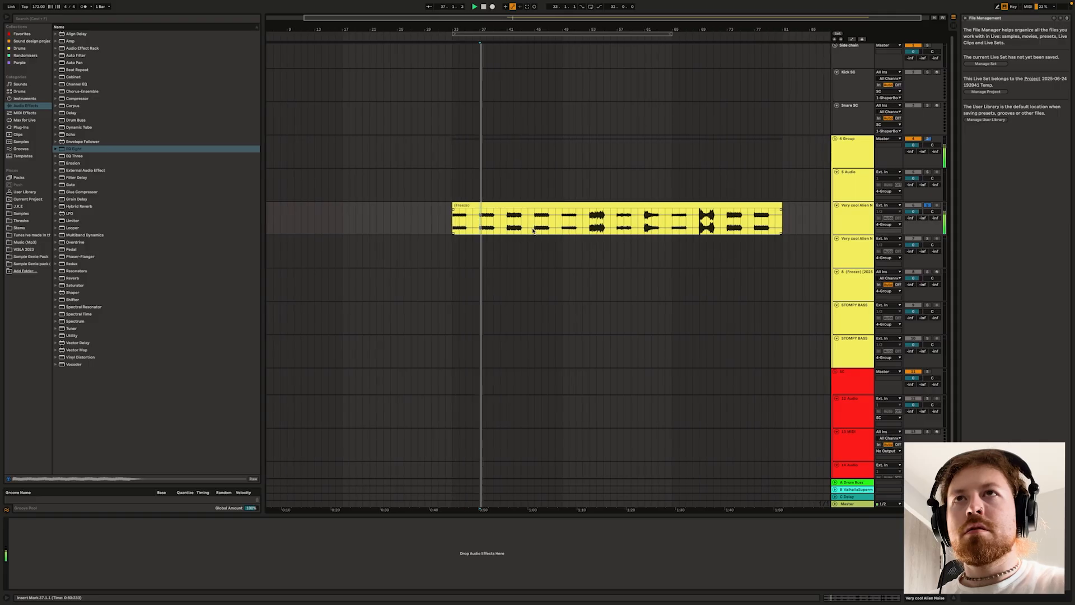
left_click(508, 225)
key("space")
key("space")
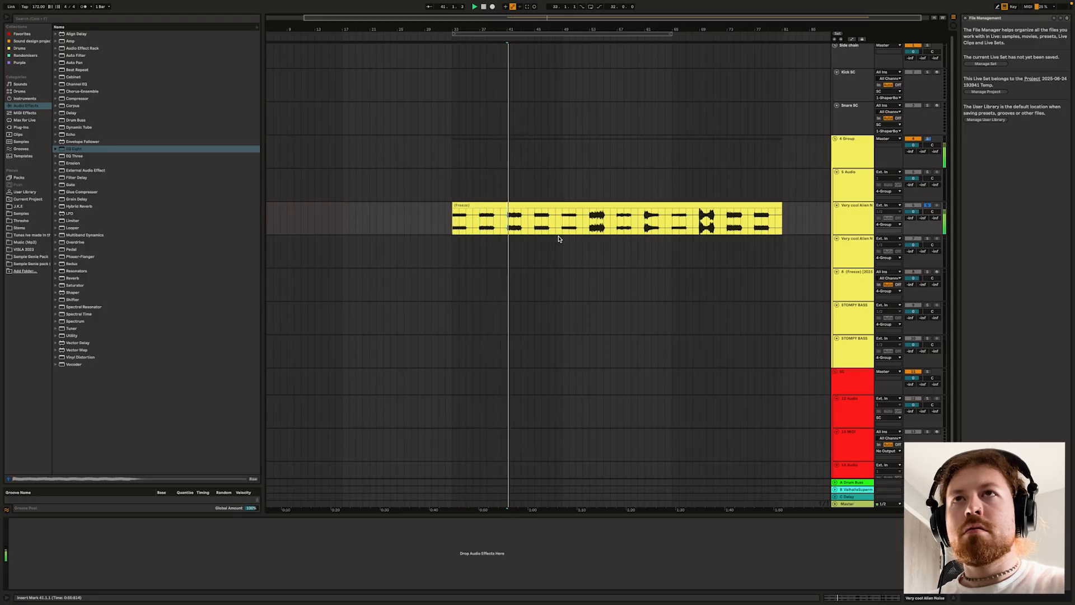
scroll(560, 229, "left", 1)
left_click(564, 222)
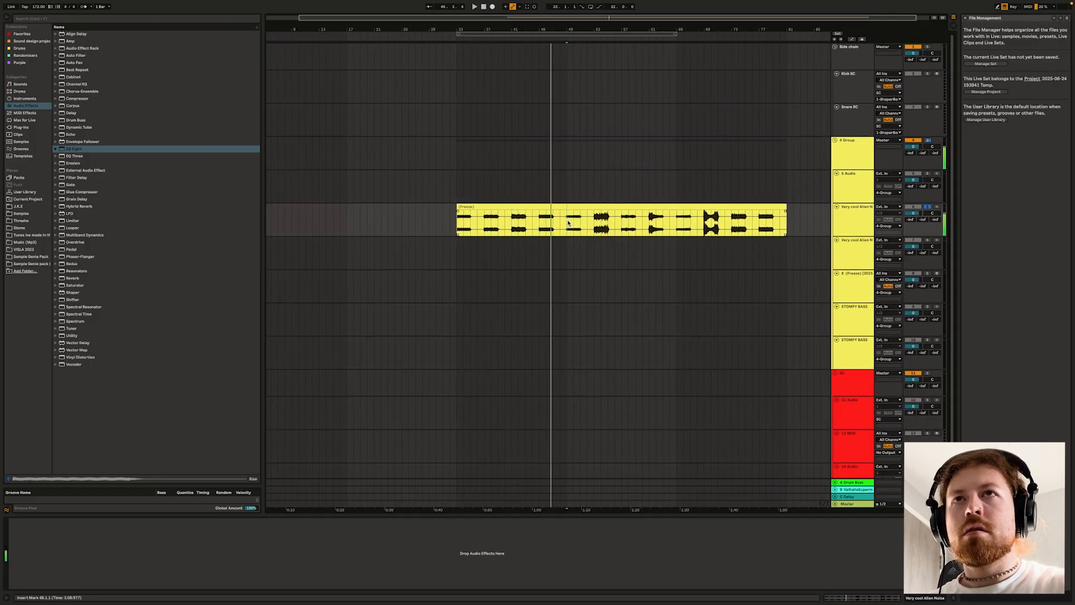
key("space")
scroll(577, 224, "right", 1)
left_click(591, 225)
key("space")
key("space")
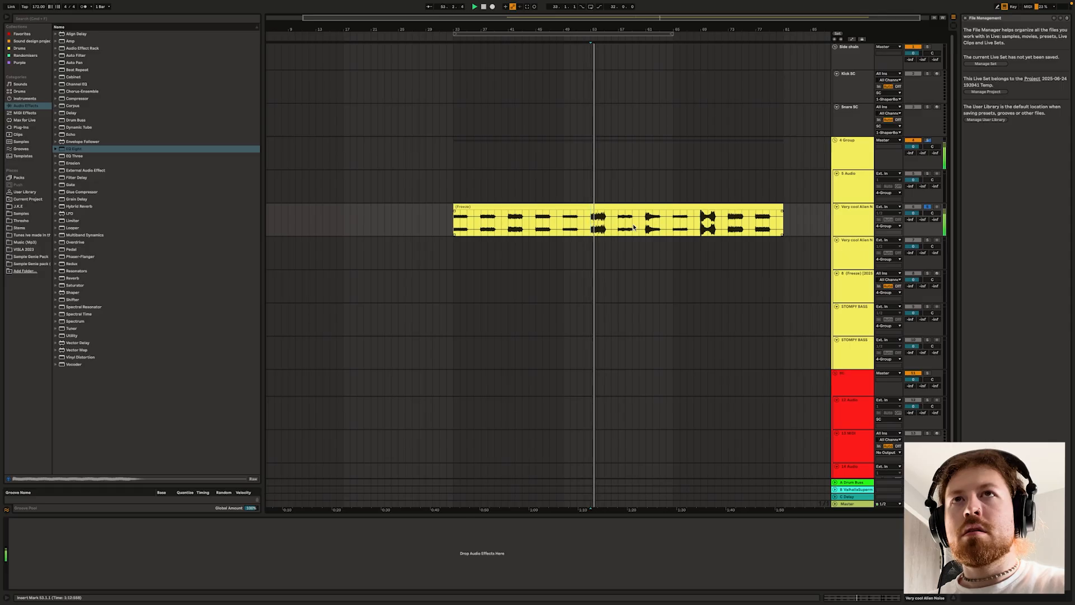
left_click(619, 227)
key("space")
key("space")
left_click(651, 227)
key("space")
key("space")
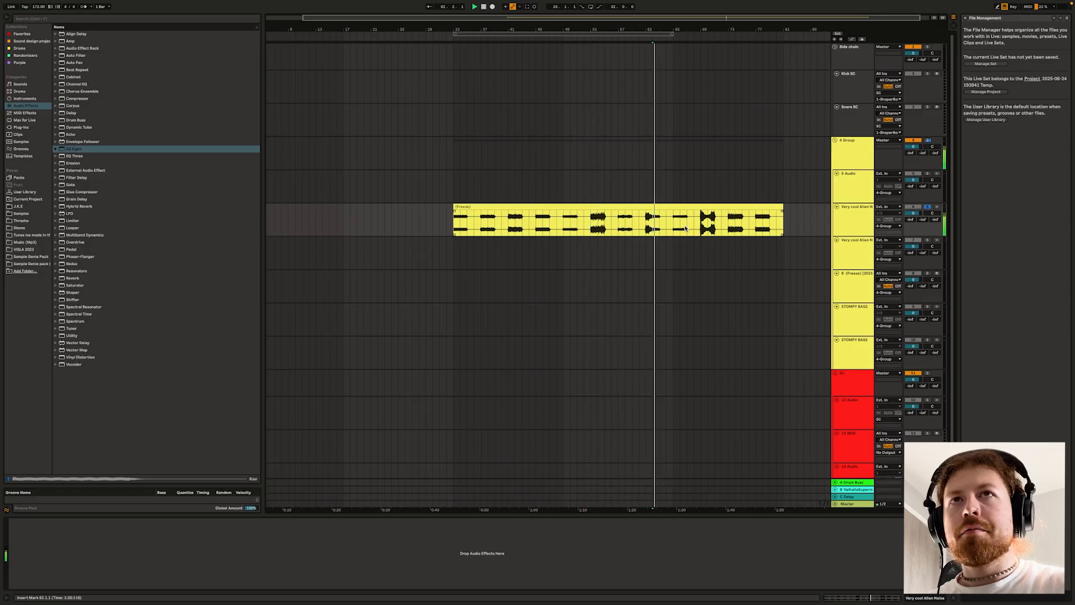
left_click(685, 227)
key("space")
key("space")
left_click(709, 227)
key("space")
key("space")
left_click(732, 229)
key("space")
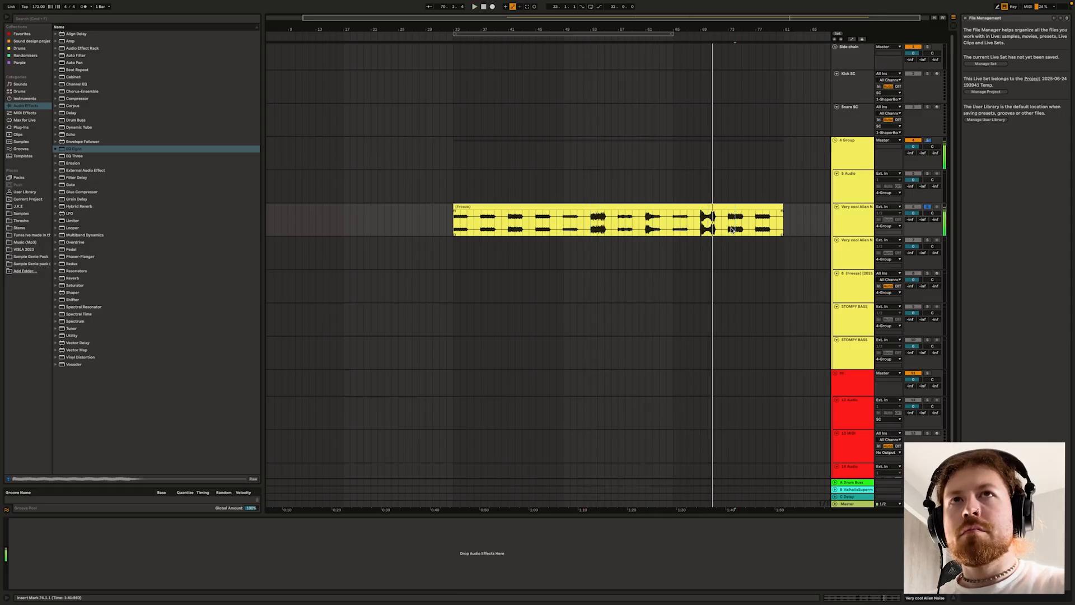
key("space")
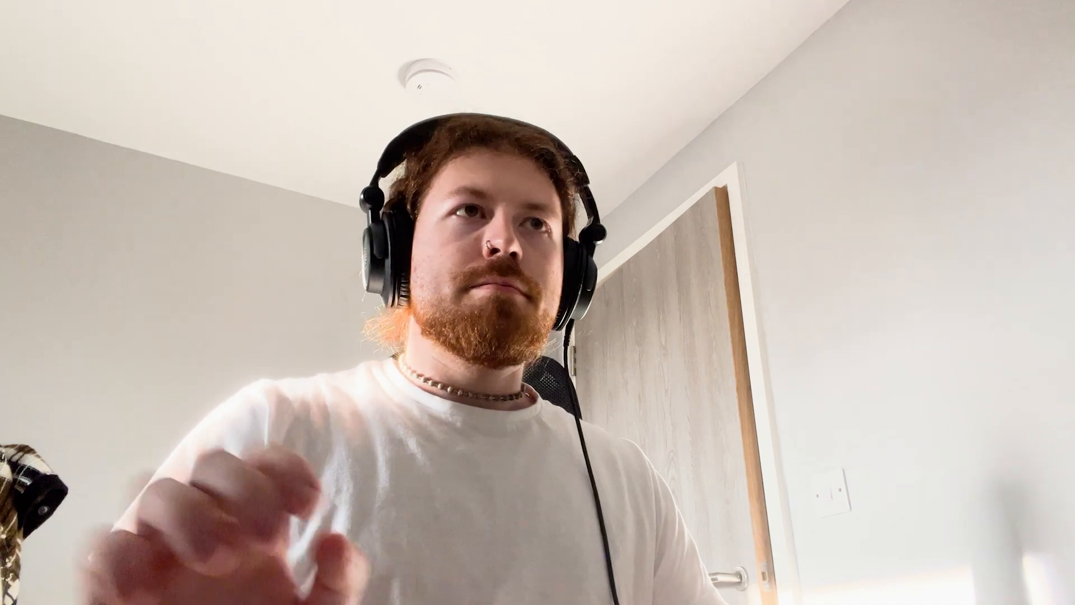